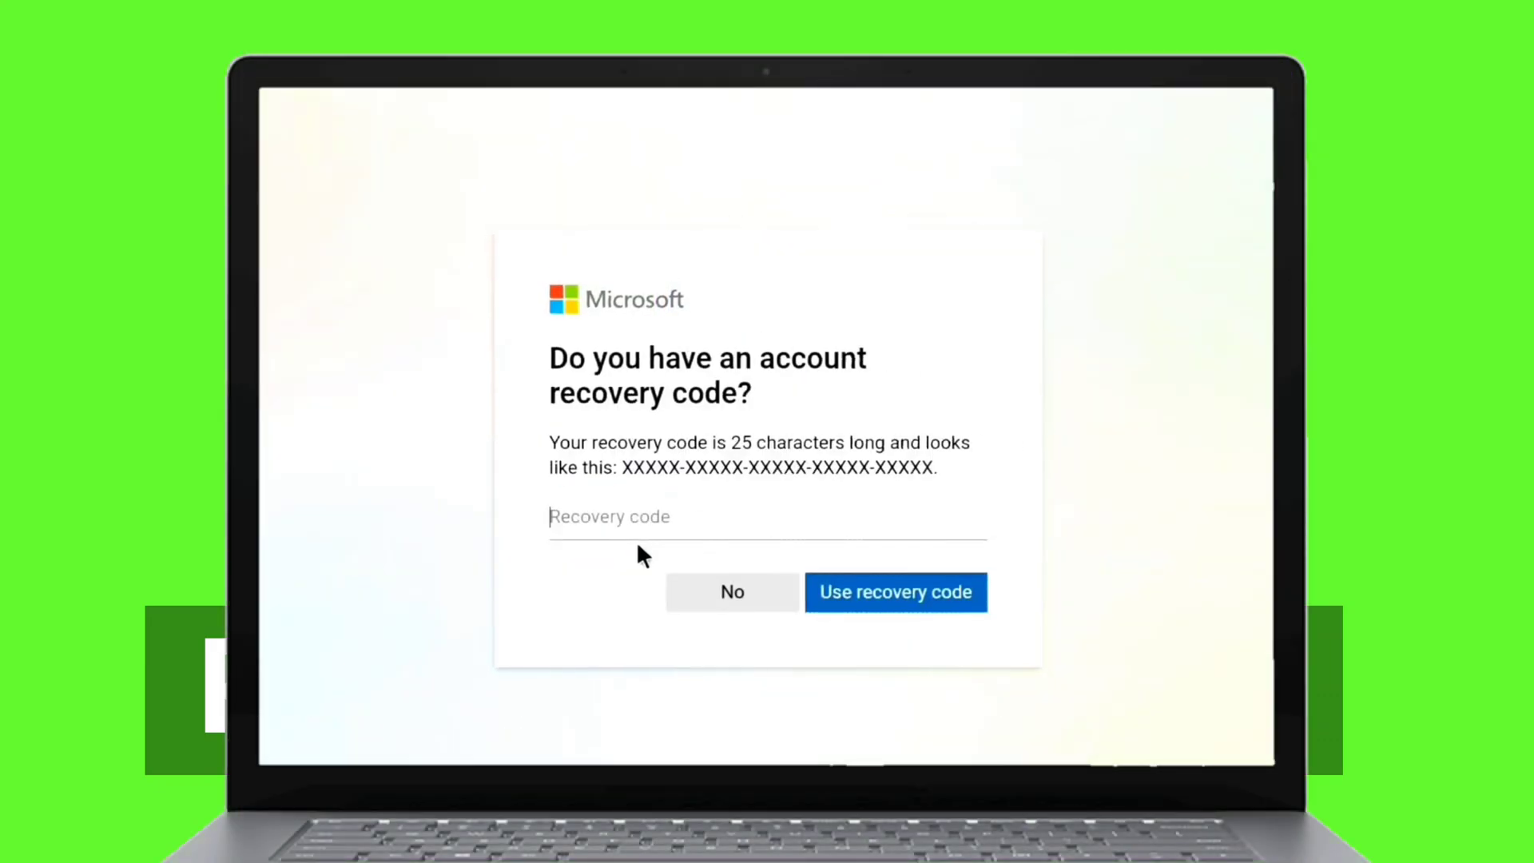
In the intro preview, submit the recovery code, a contact e-mail, its emailed code and a new password.
click(636, 539)
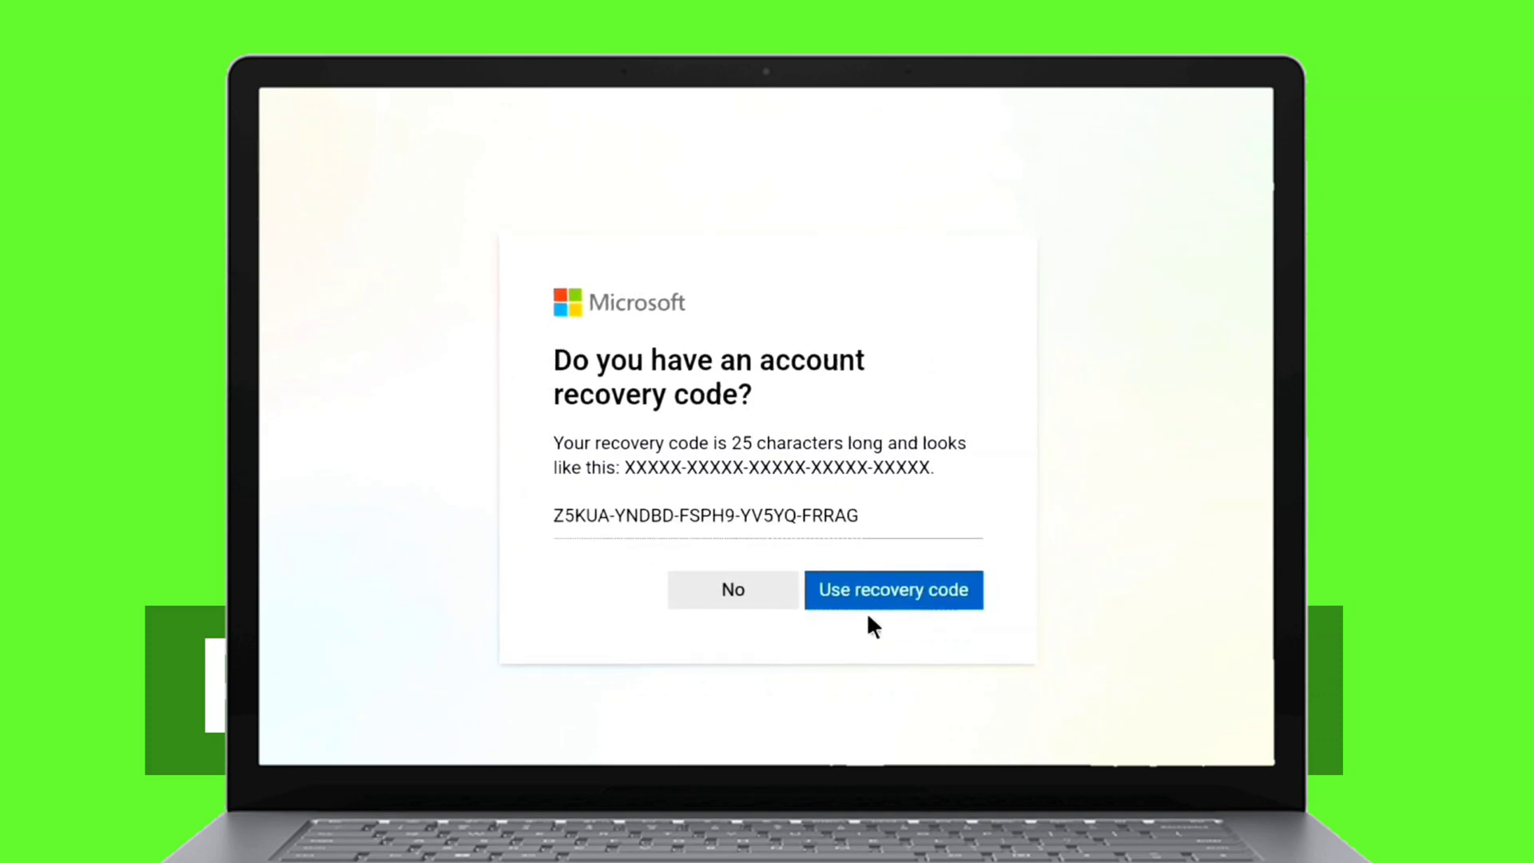
click(865, 590)
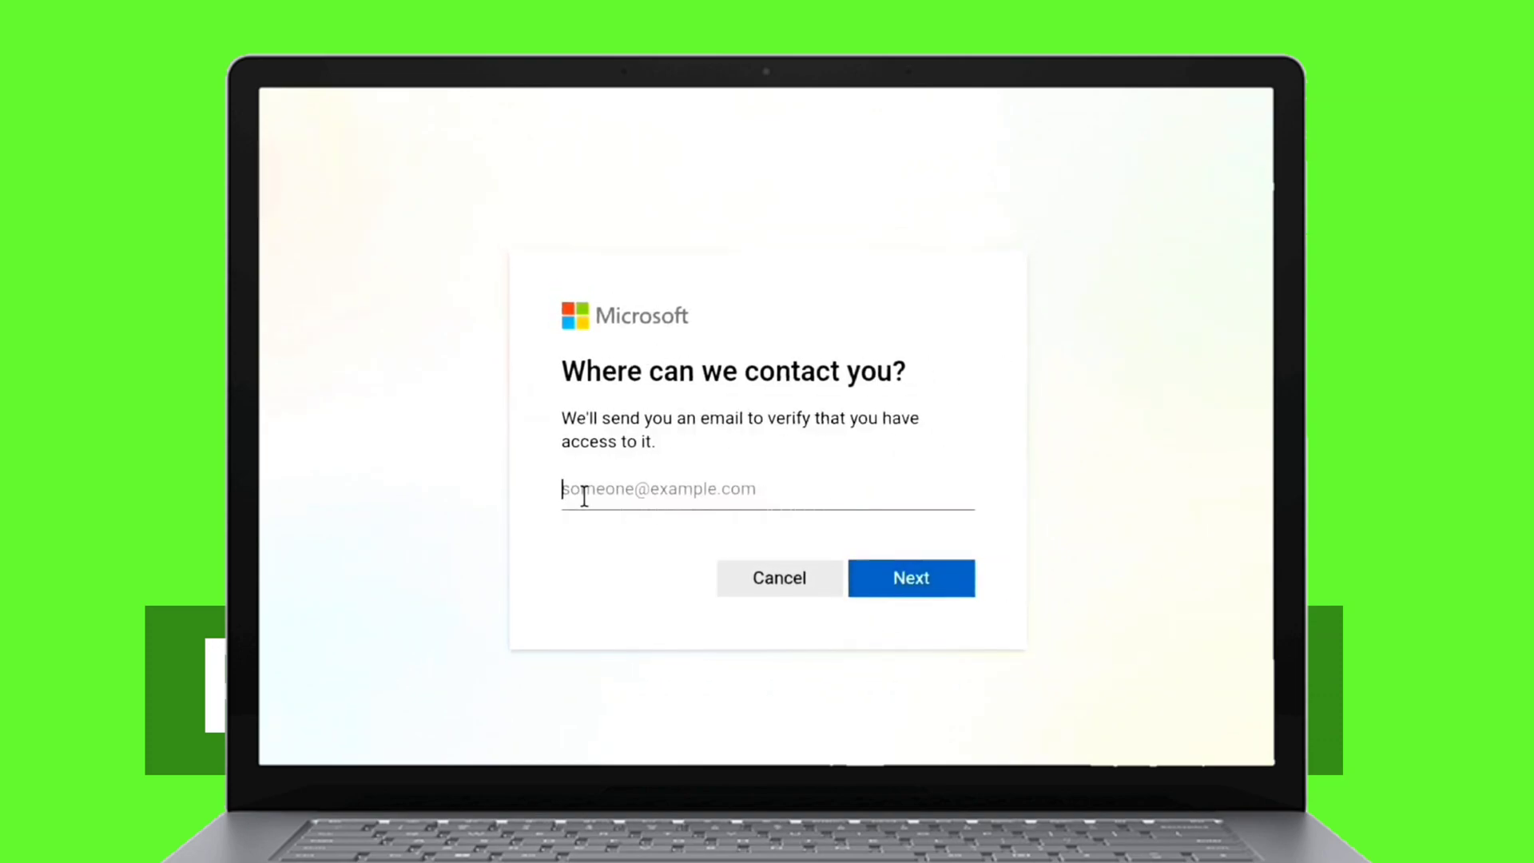
click(920, 582)
click(908, 584)
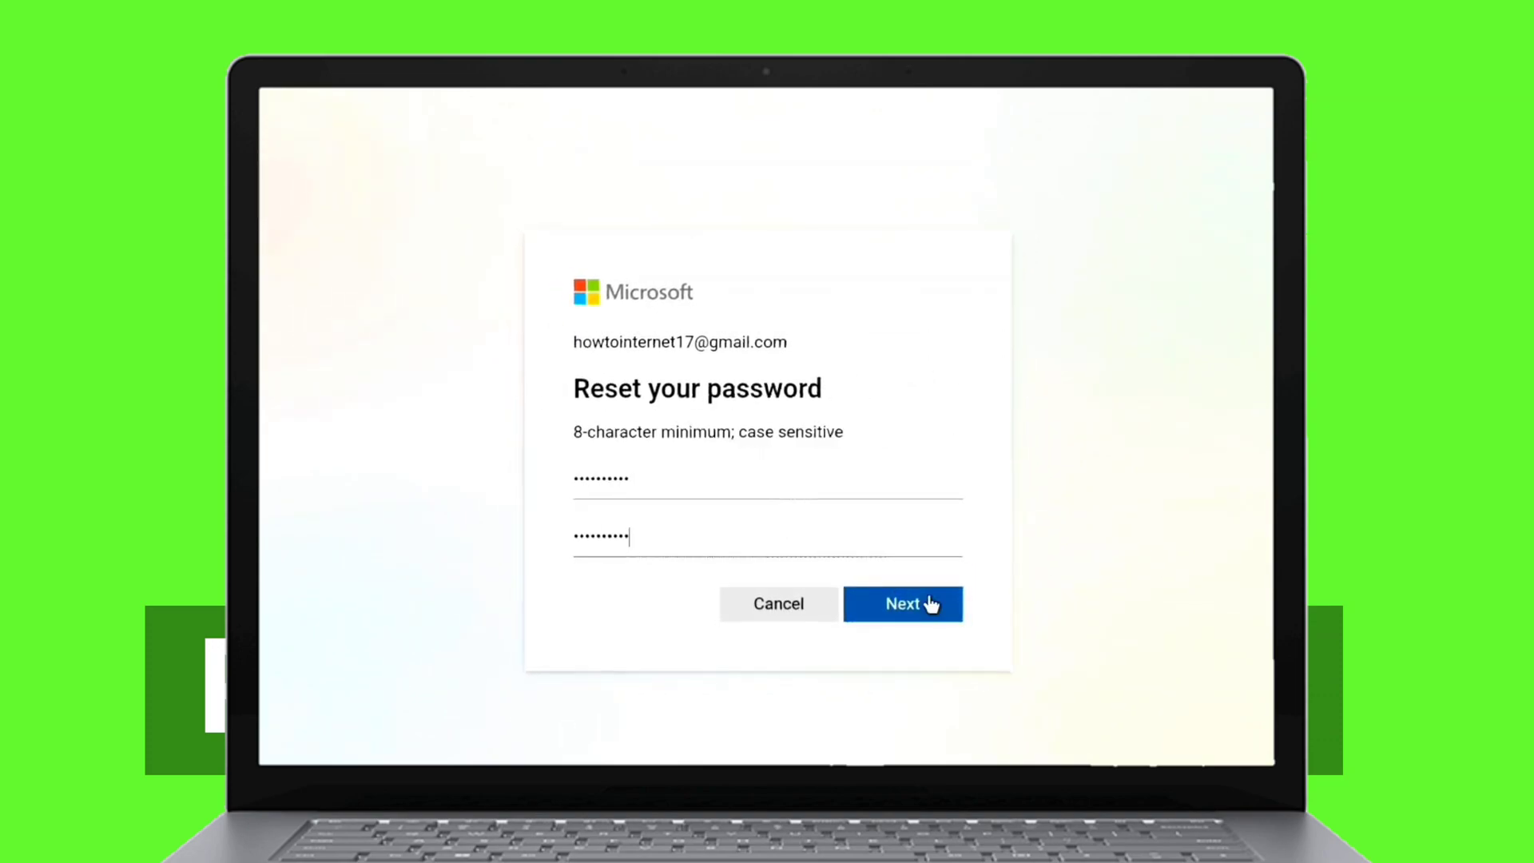
click(919, 604)
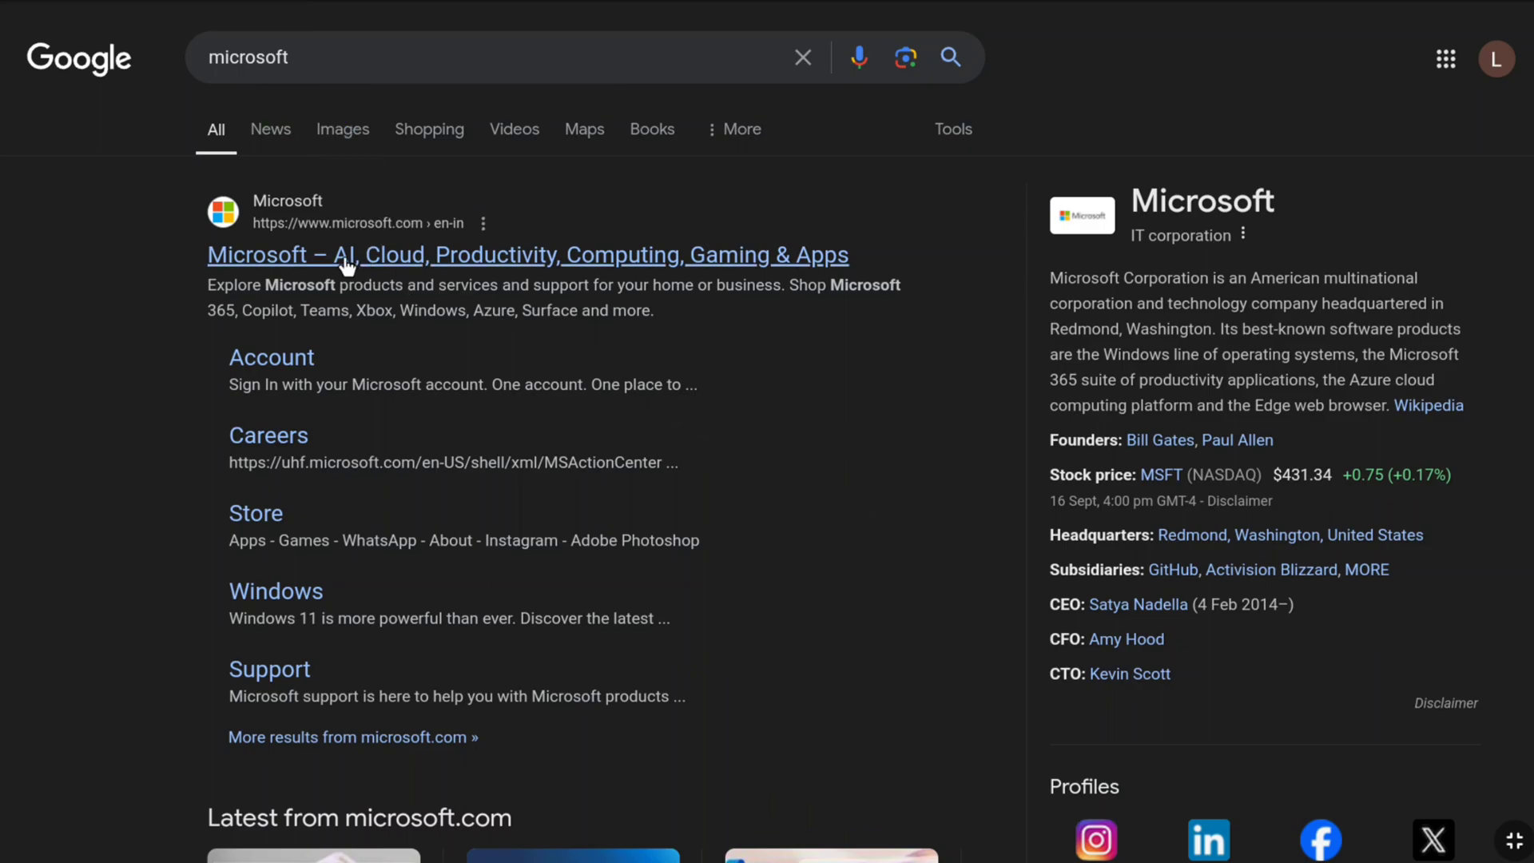
Go from the Microsoft search result to the homepage's sign-in page.
click(298, 260)
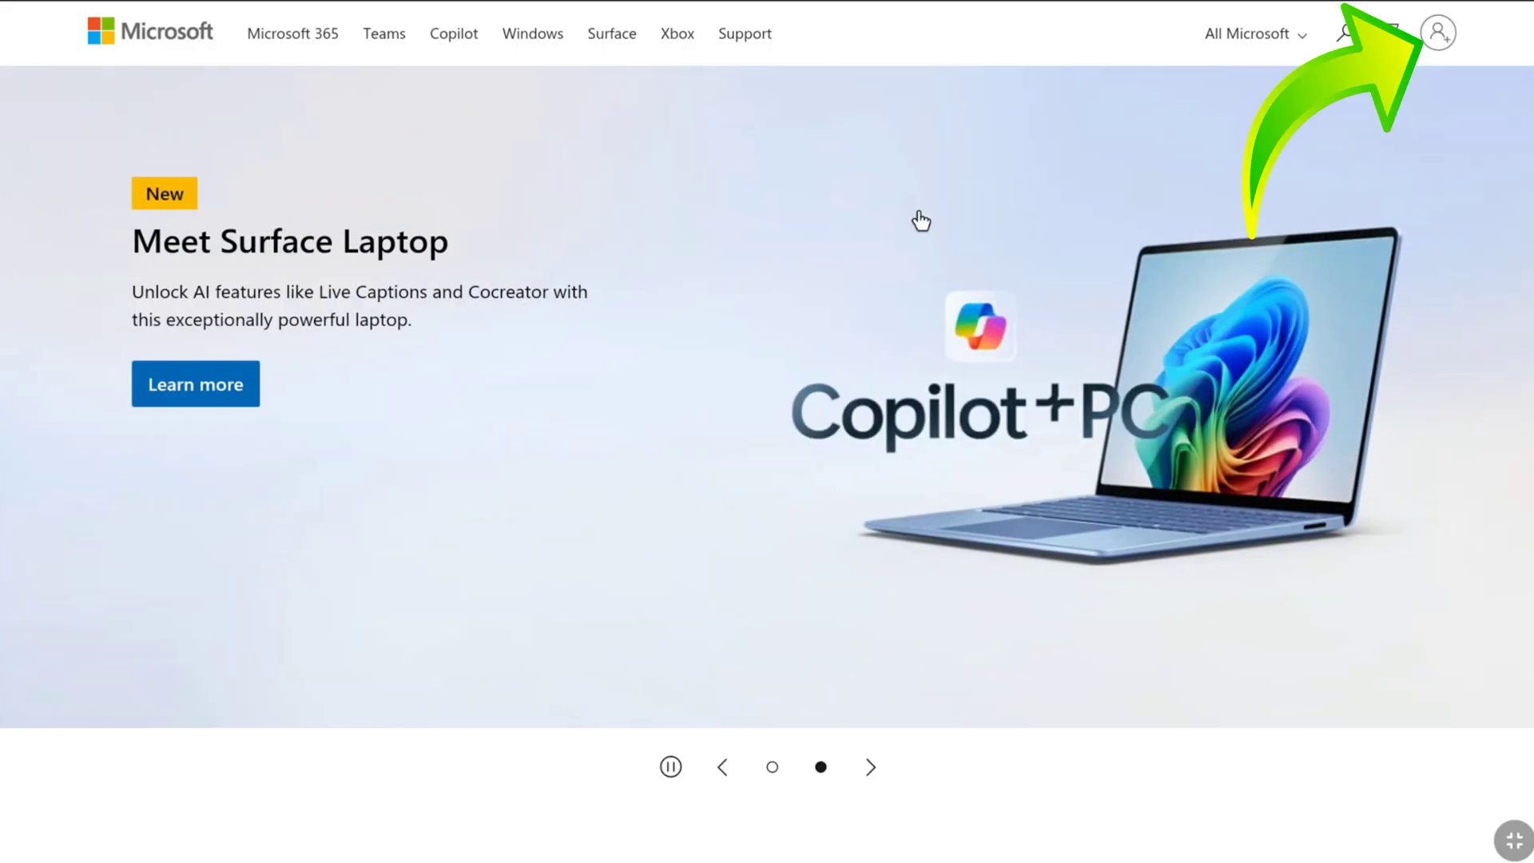
click(1436, 41)
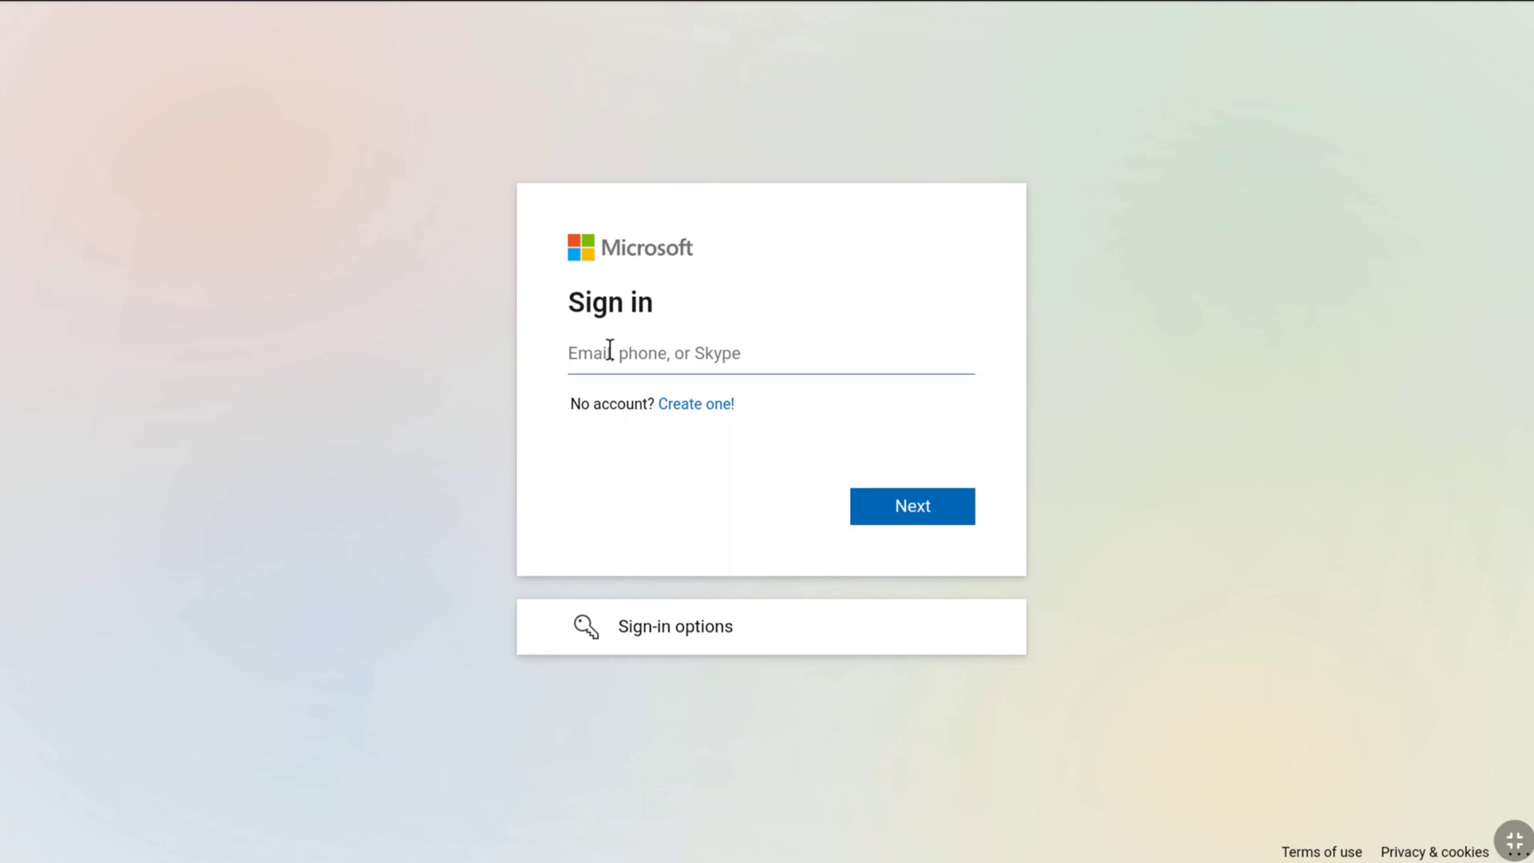
Enter the account e-mail from the autofill suggestion, continue, and choose Forgot password?
text(ho)
click(673, 410)
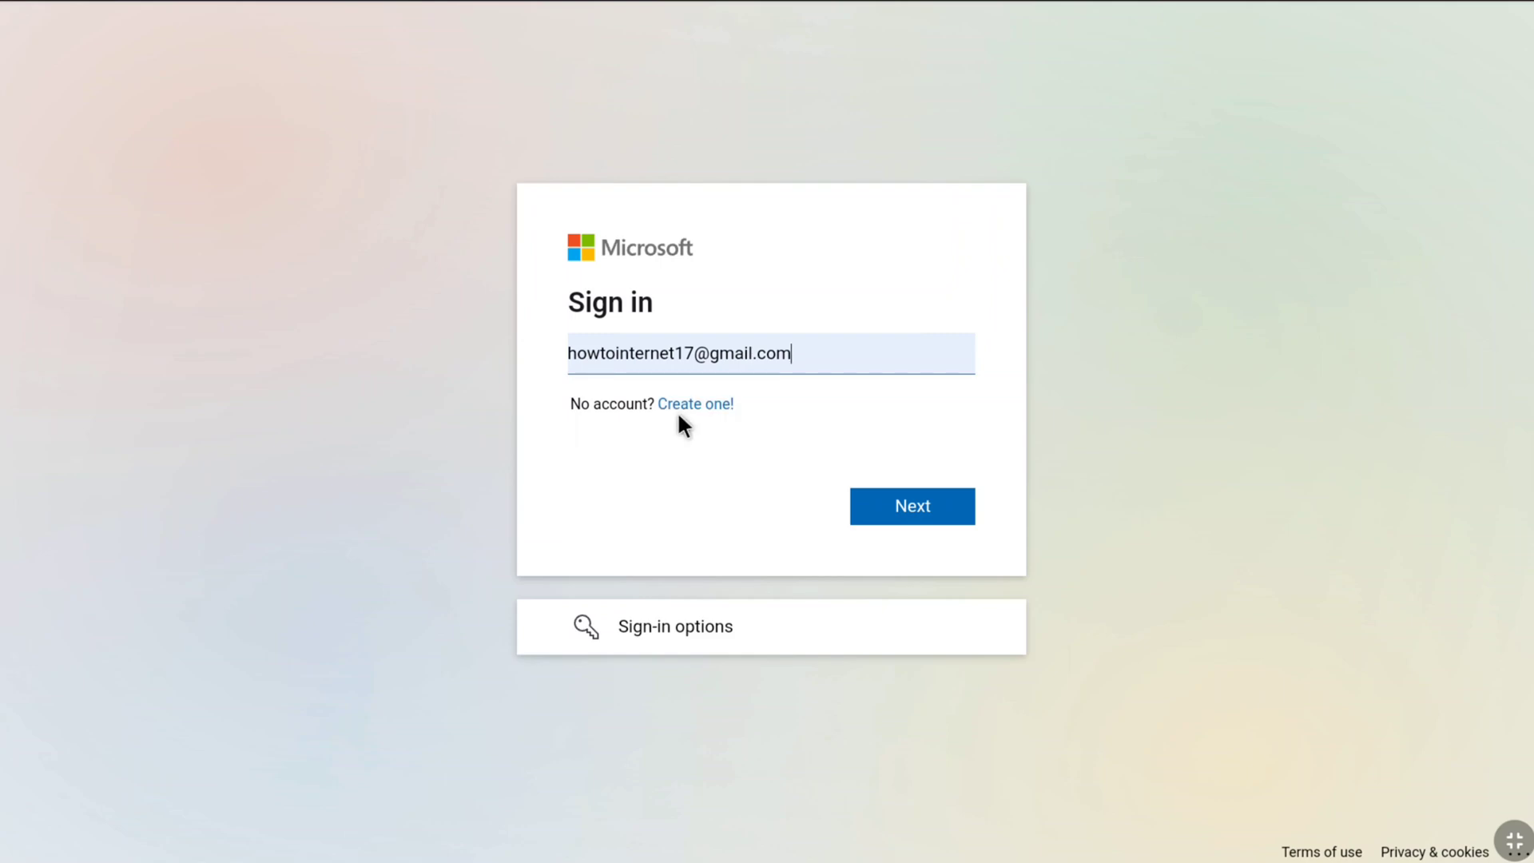
click(884, 497)
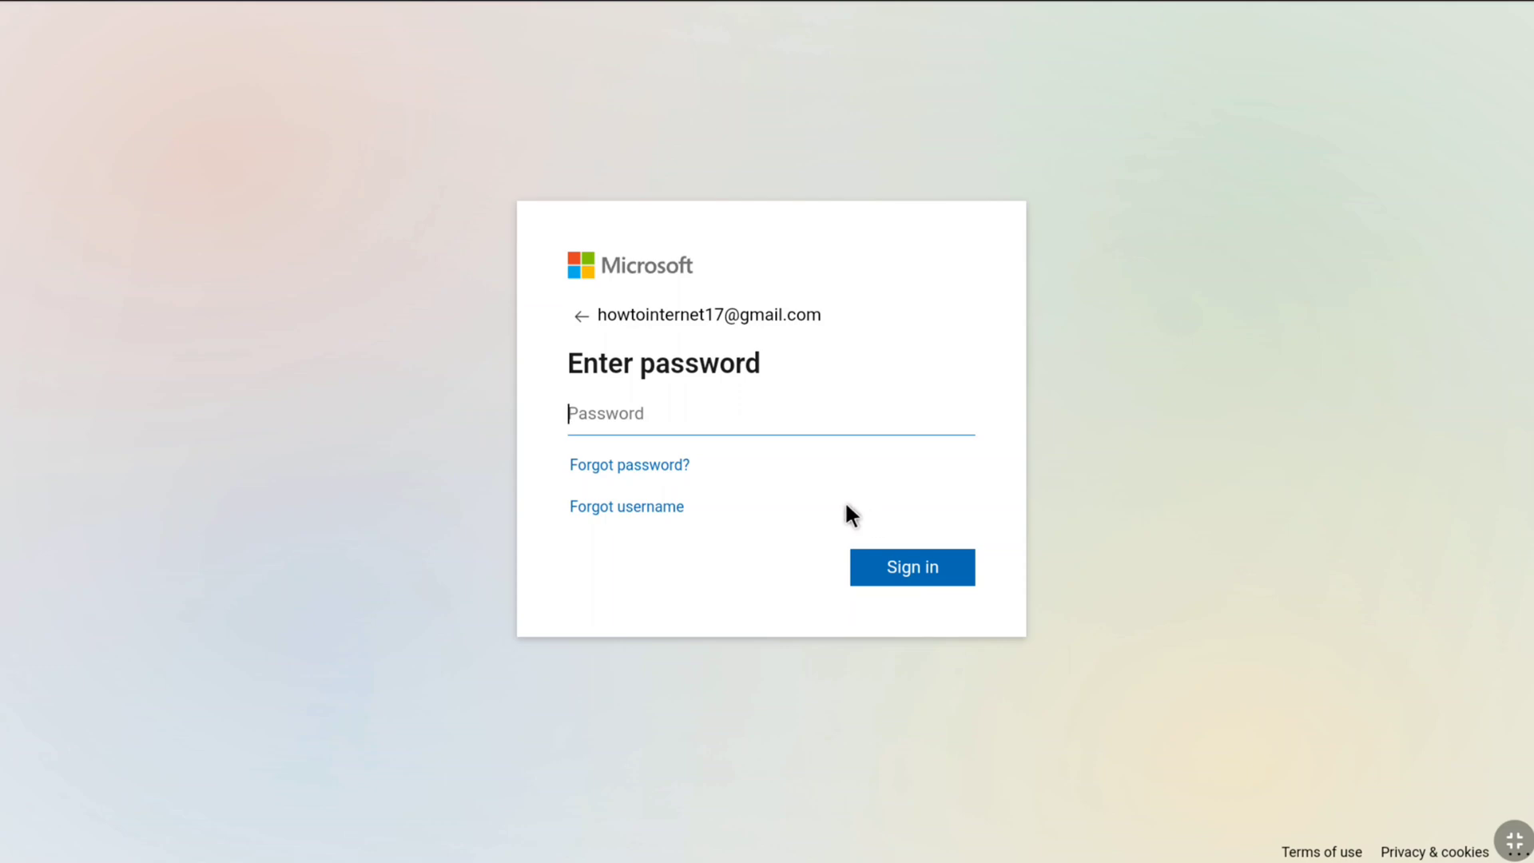
click(621, 471)
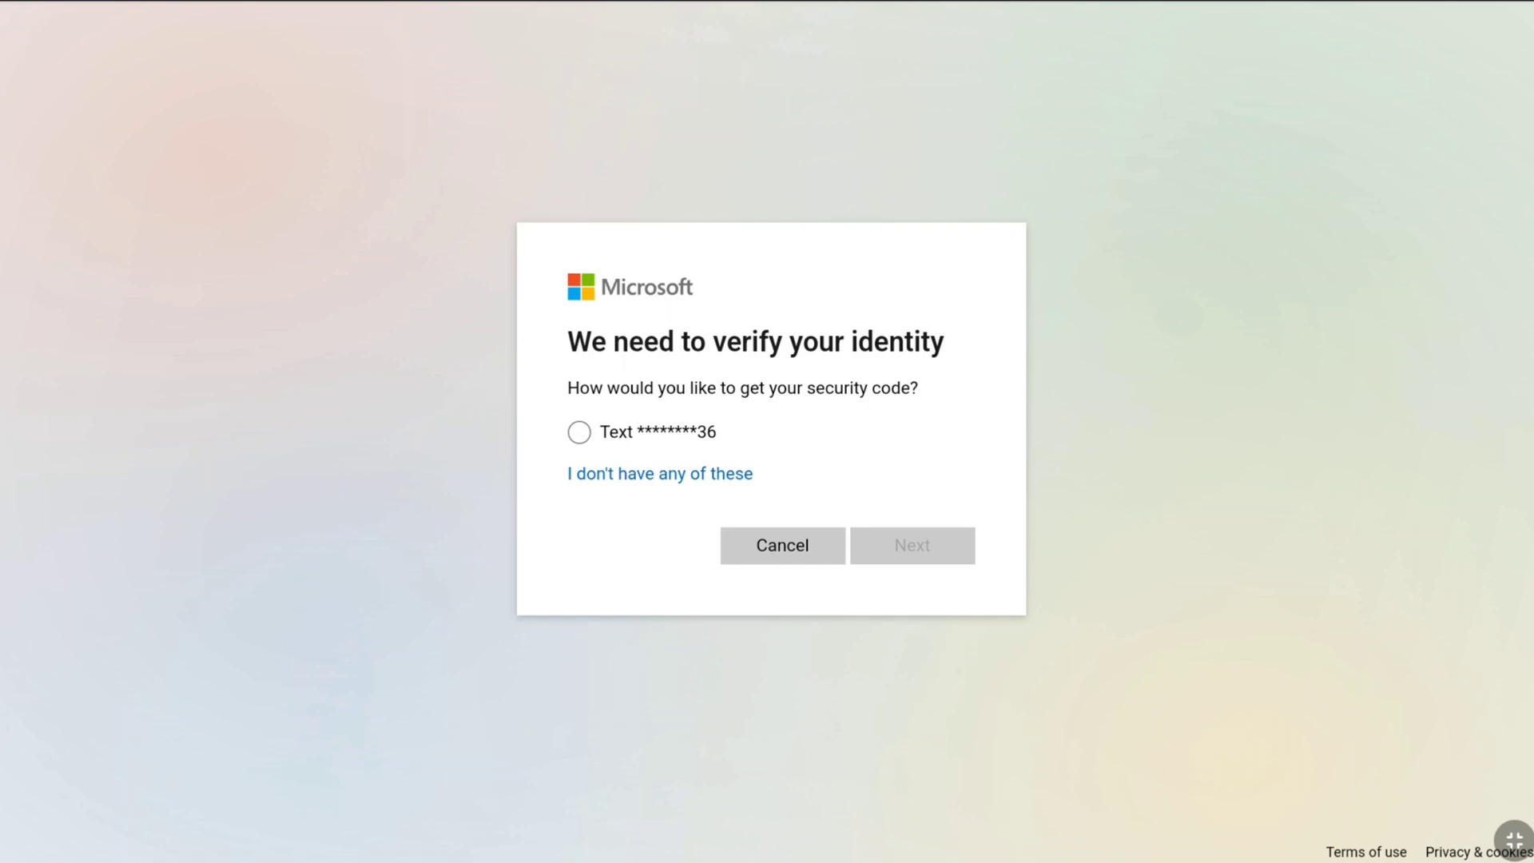
Choose 'I don't have any of these', then paste and submit the recovery code.
click(654, 477)
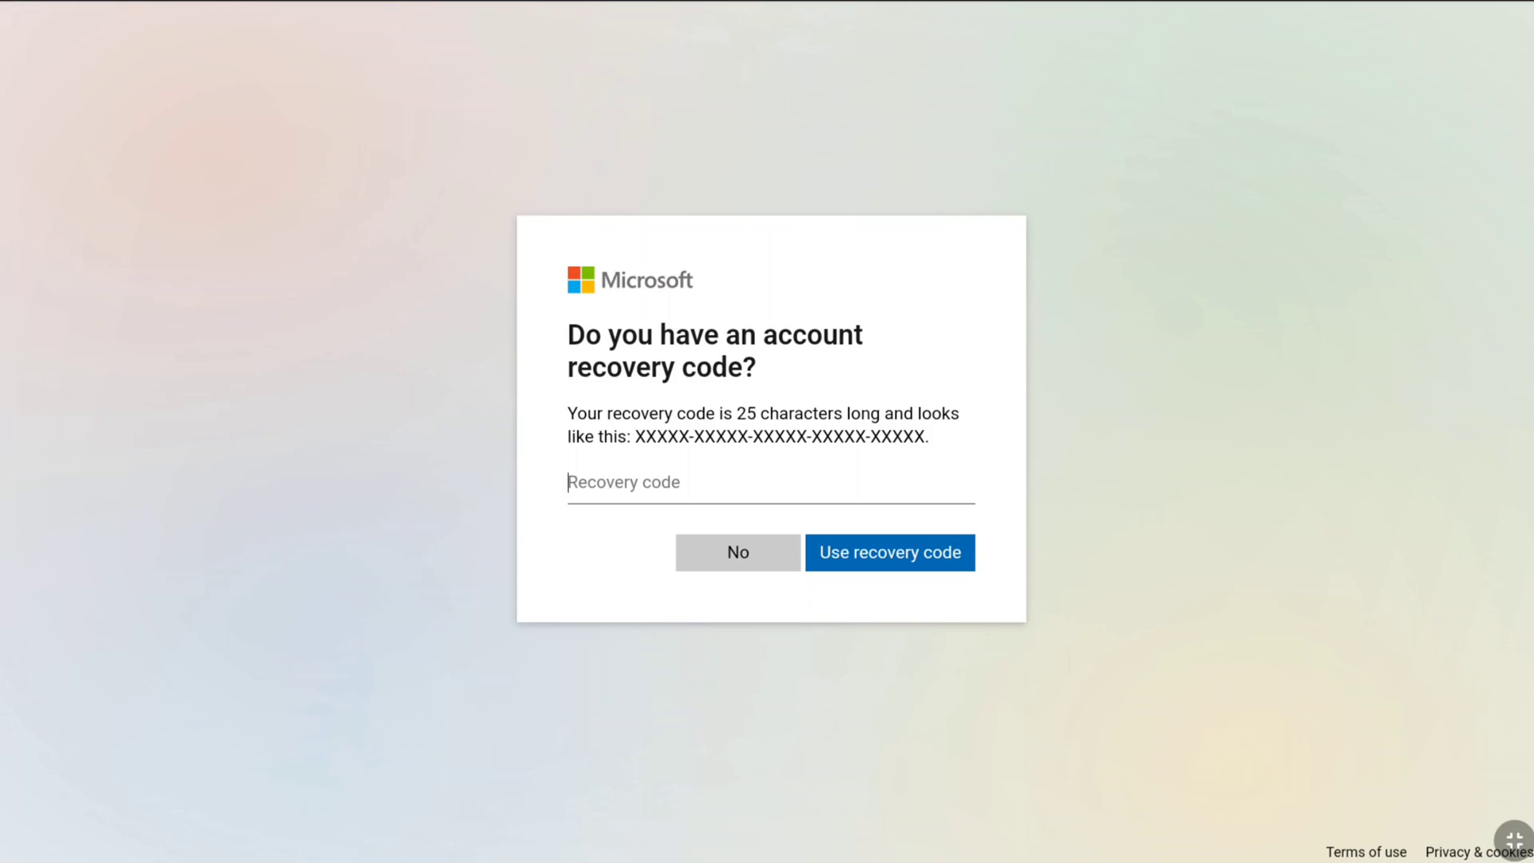
right_click(588, 483)
click(601, 826)
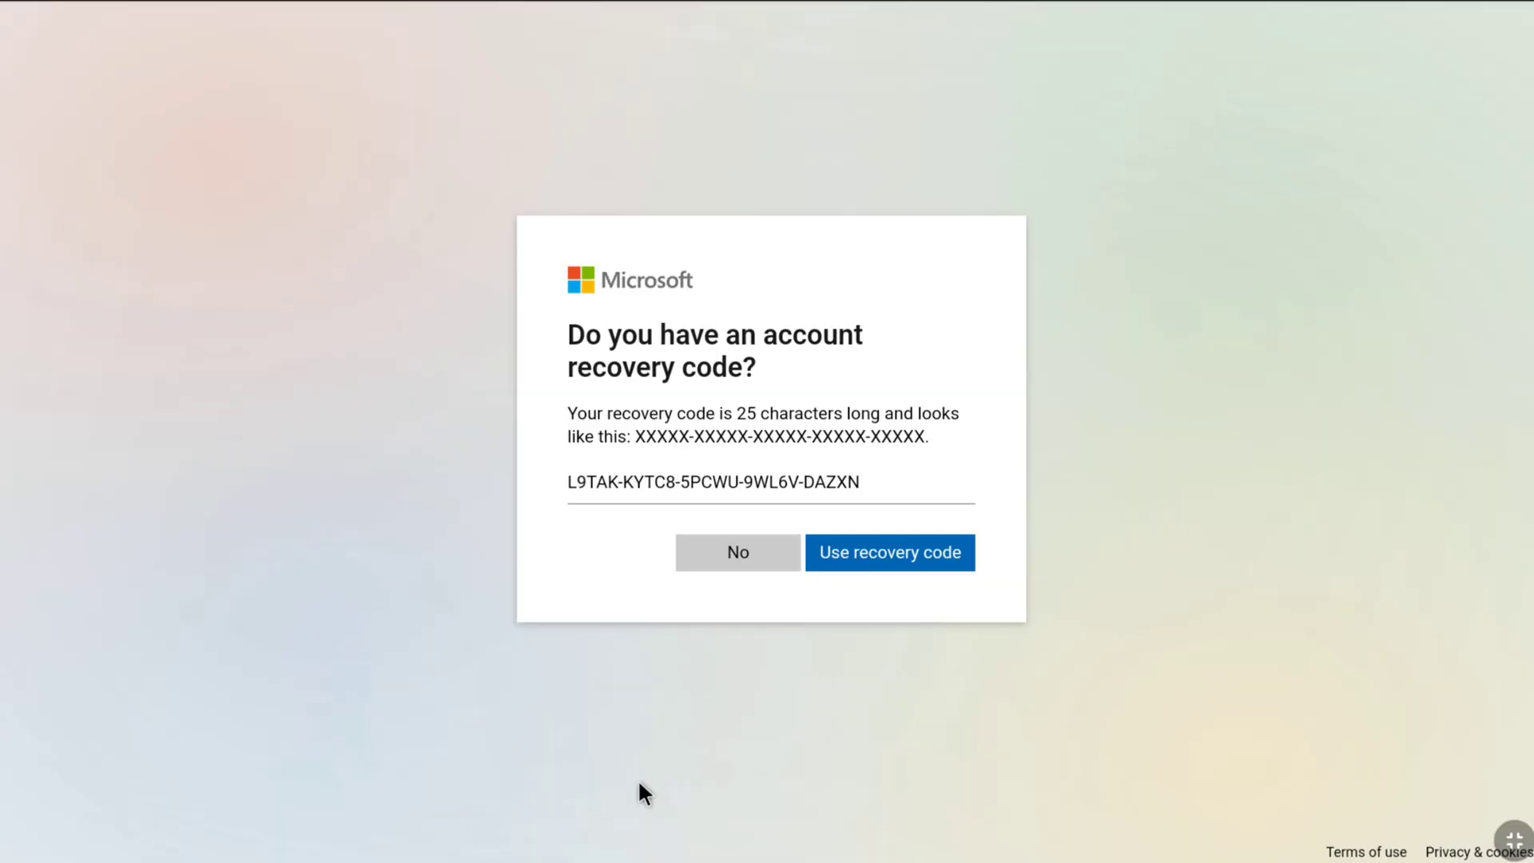
click(876, 562)
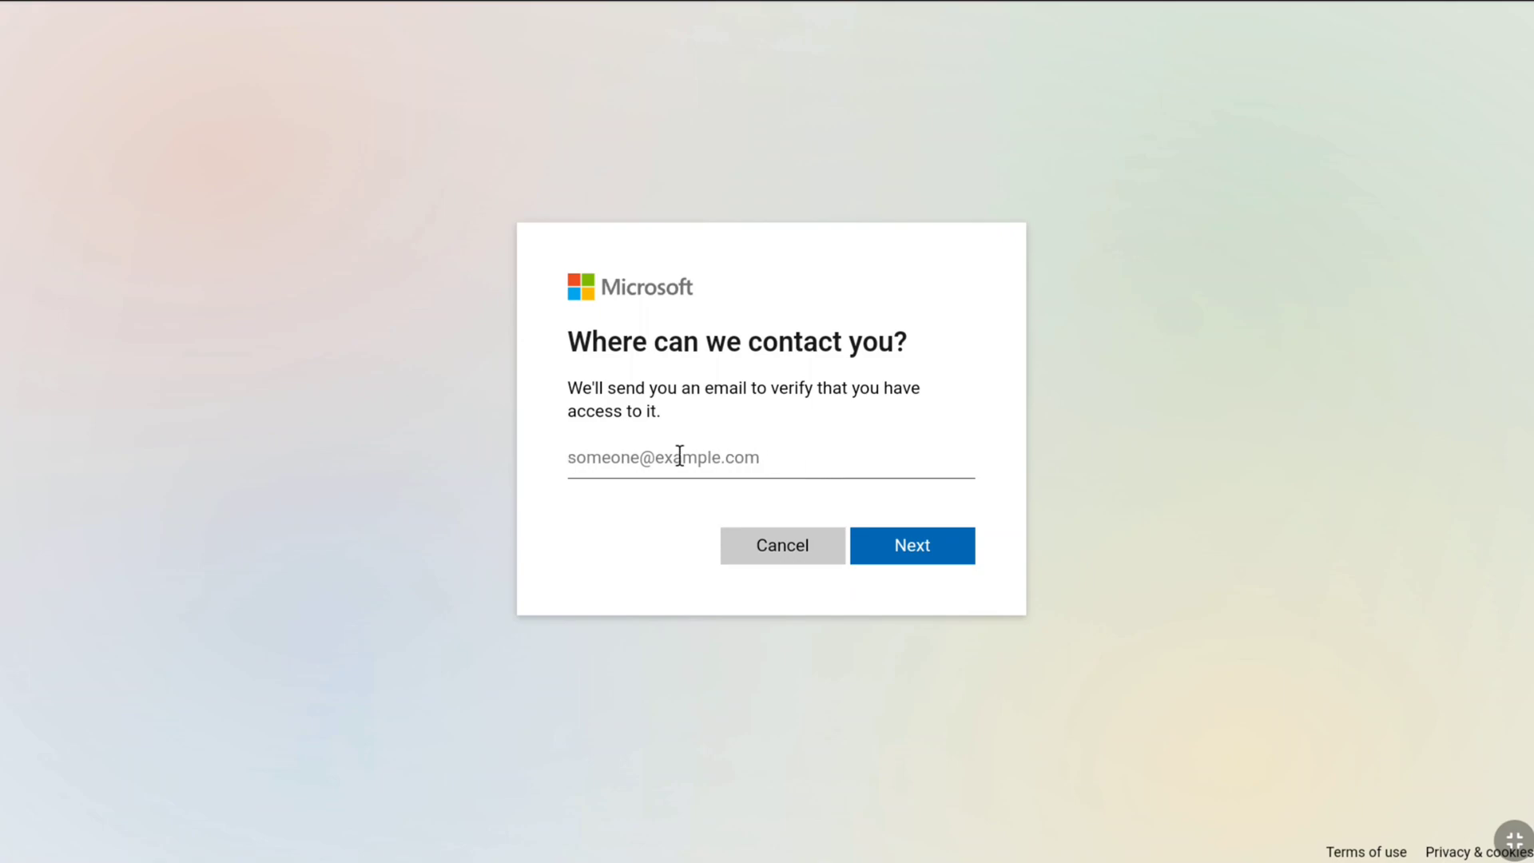
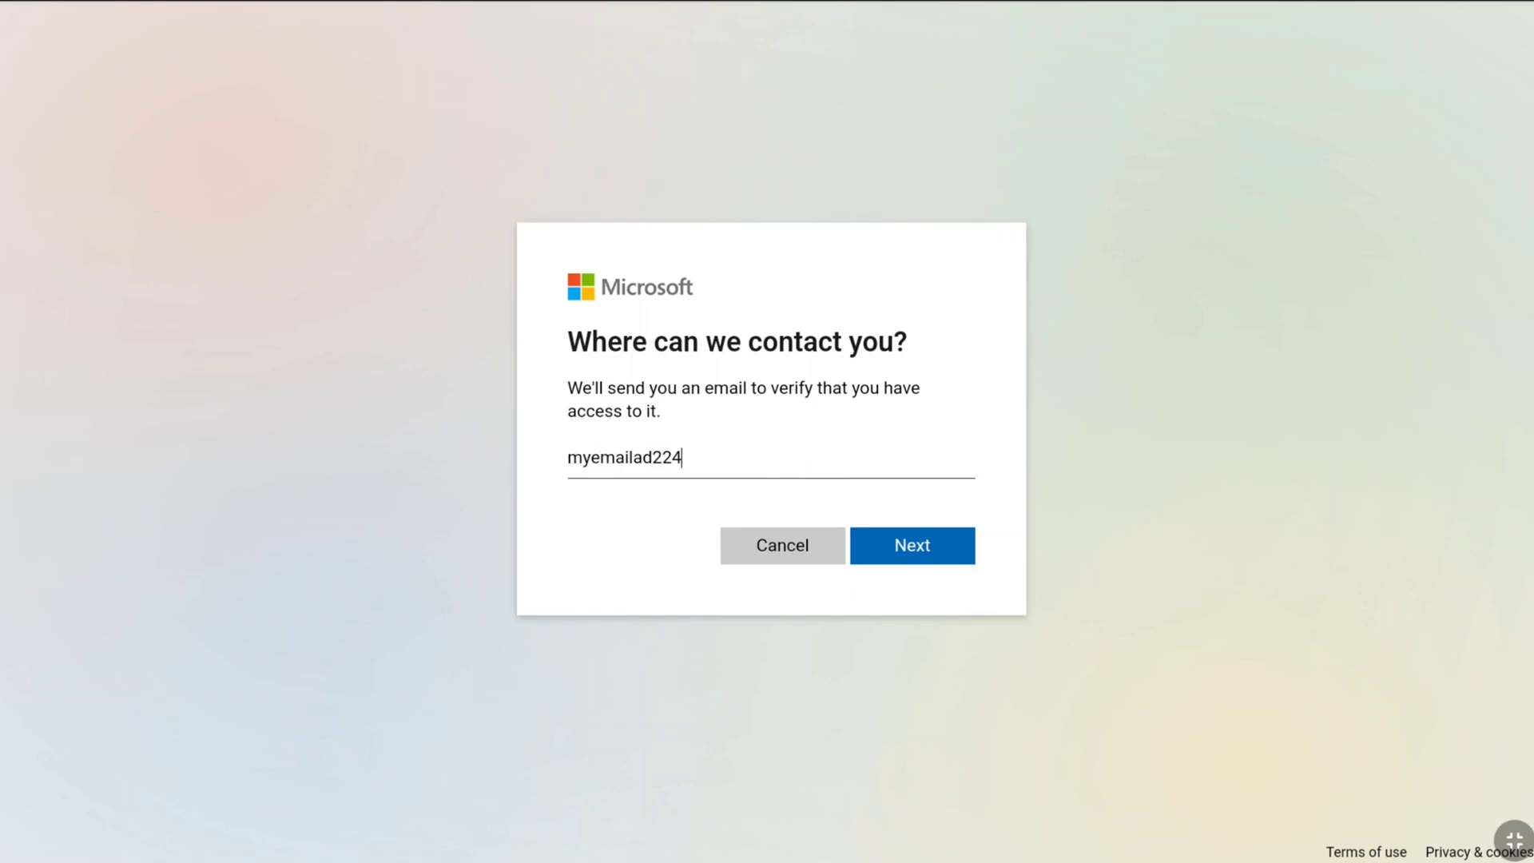
Verify a contact e-mail address with the security code emailed to it.
click(889, 546)
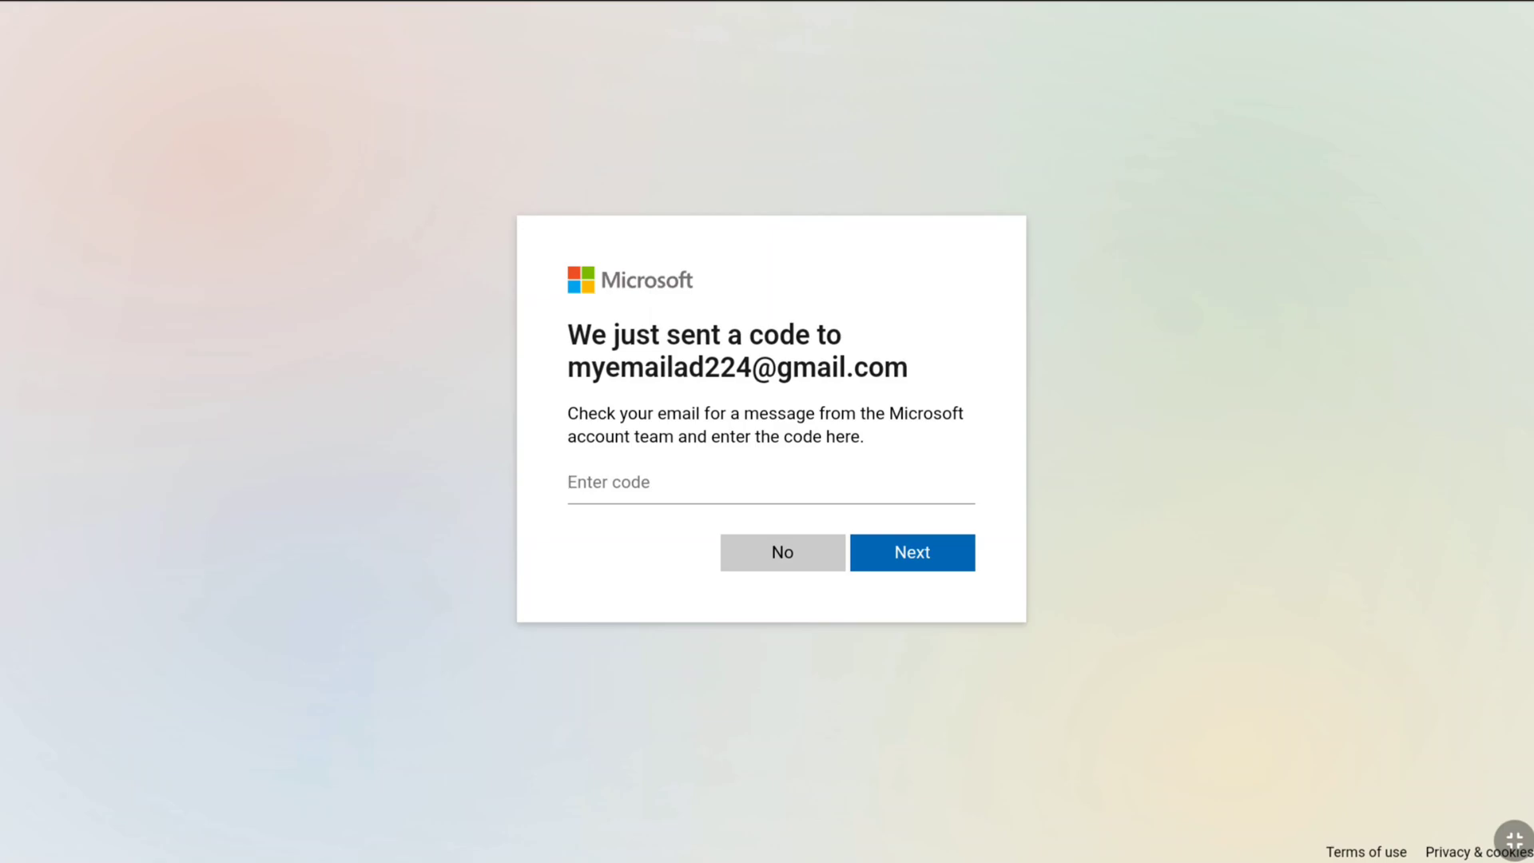
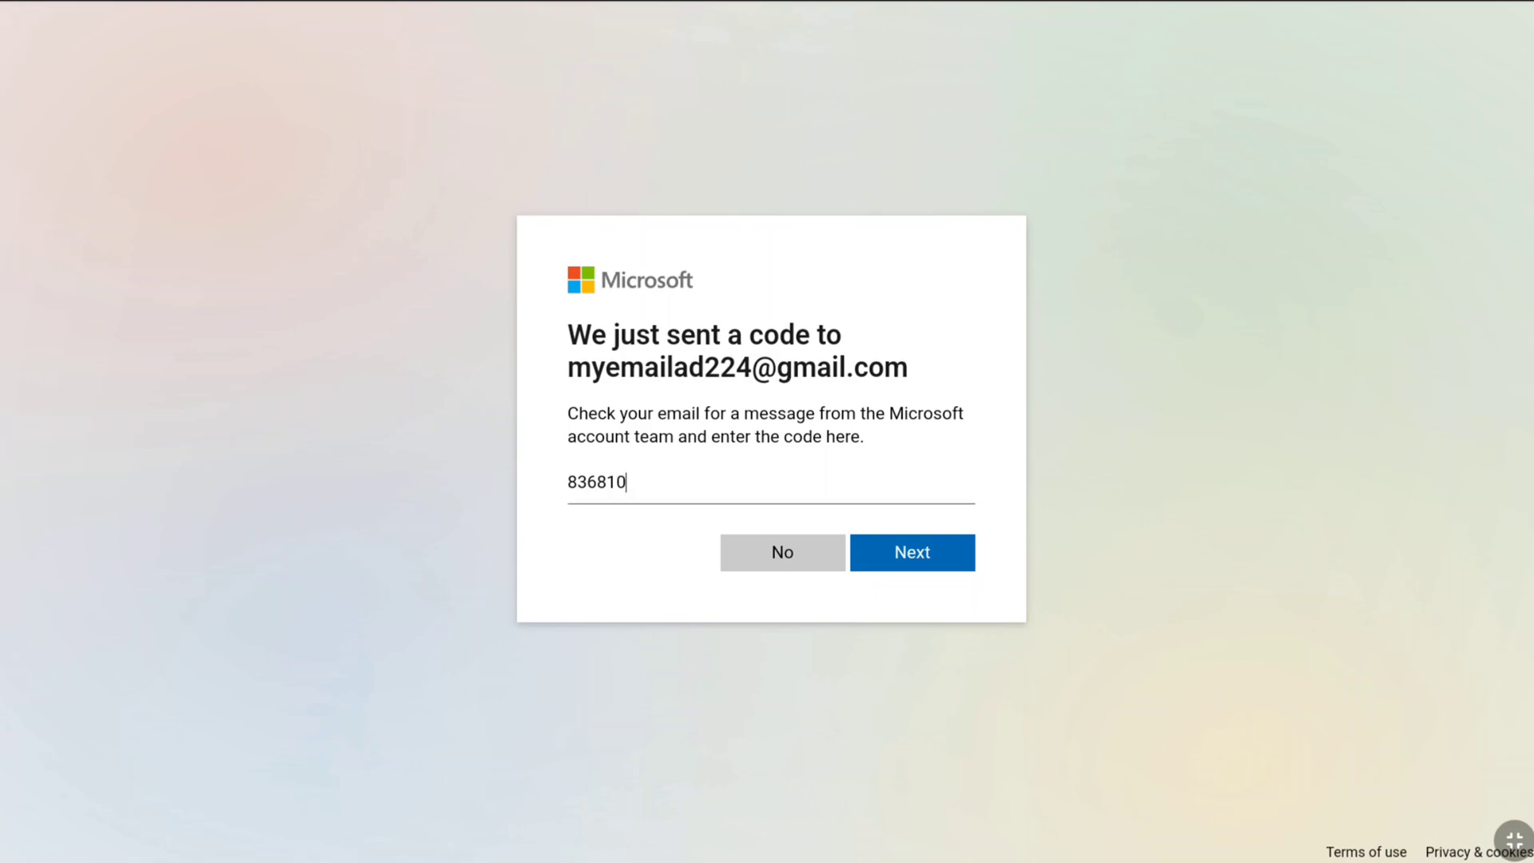
click(906, 560)
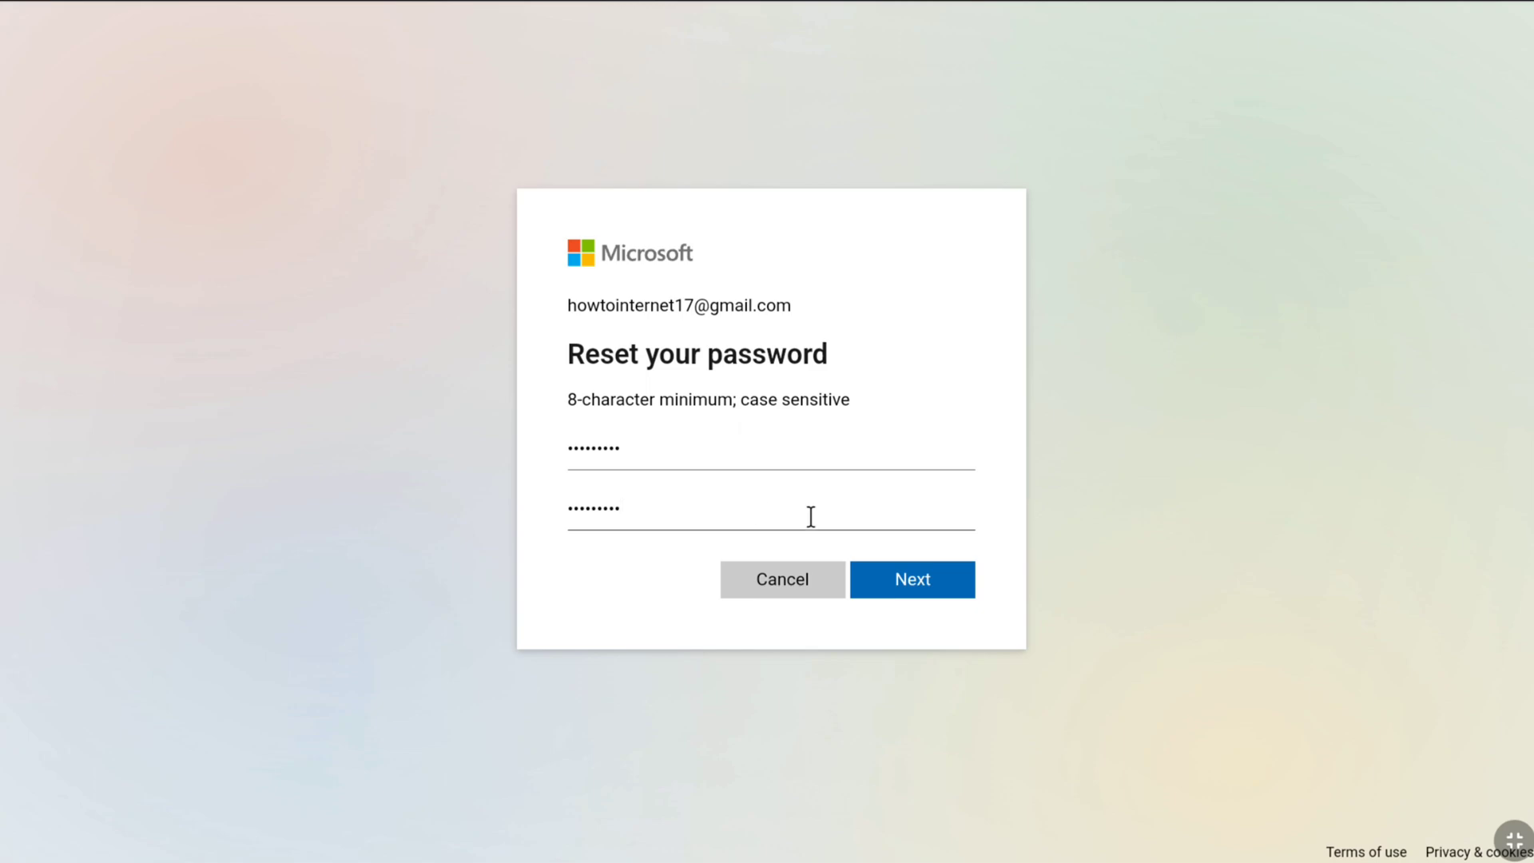
Save the new password, copy the newly issued recovery code, and continue.
click(909, 588)
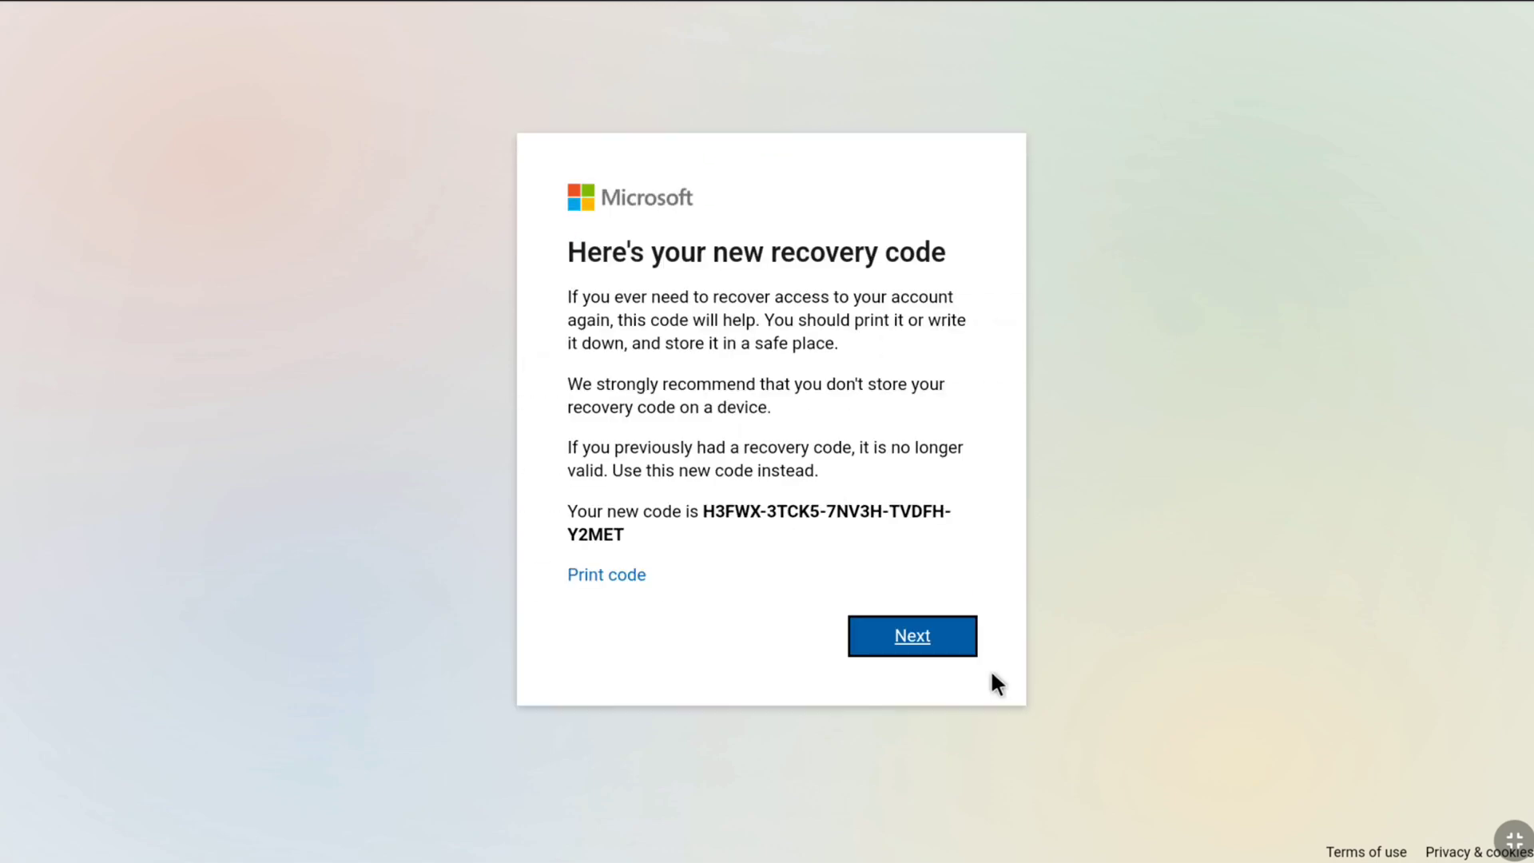
drag(703, 512, 741, 527)
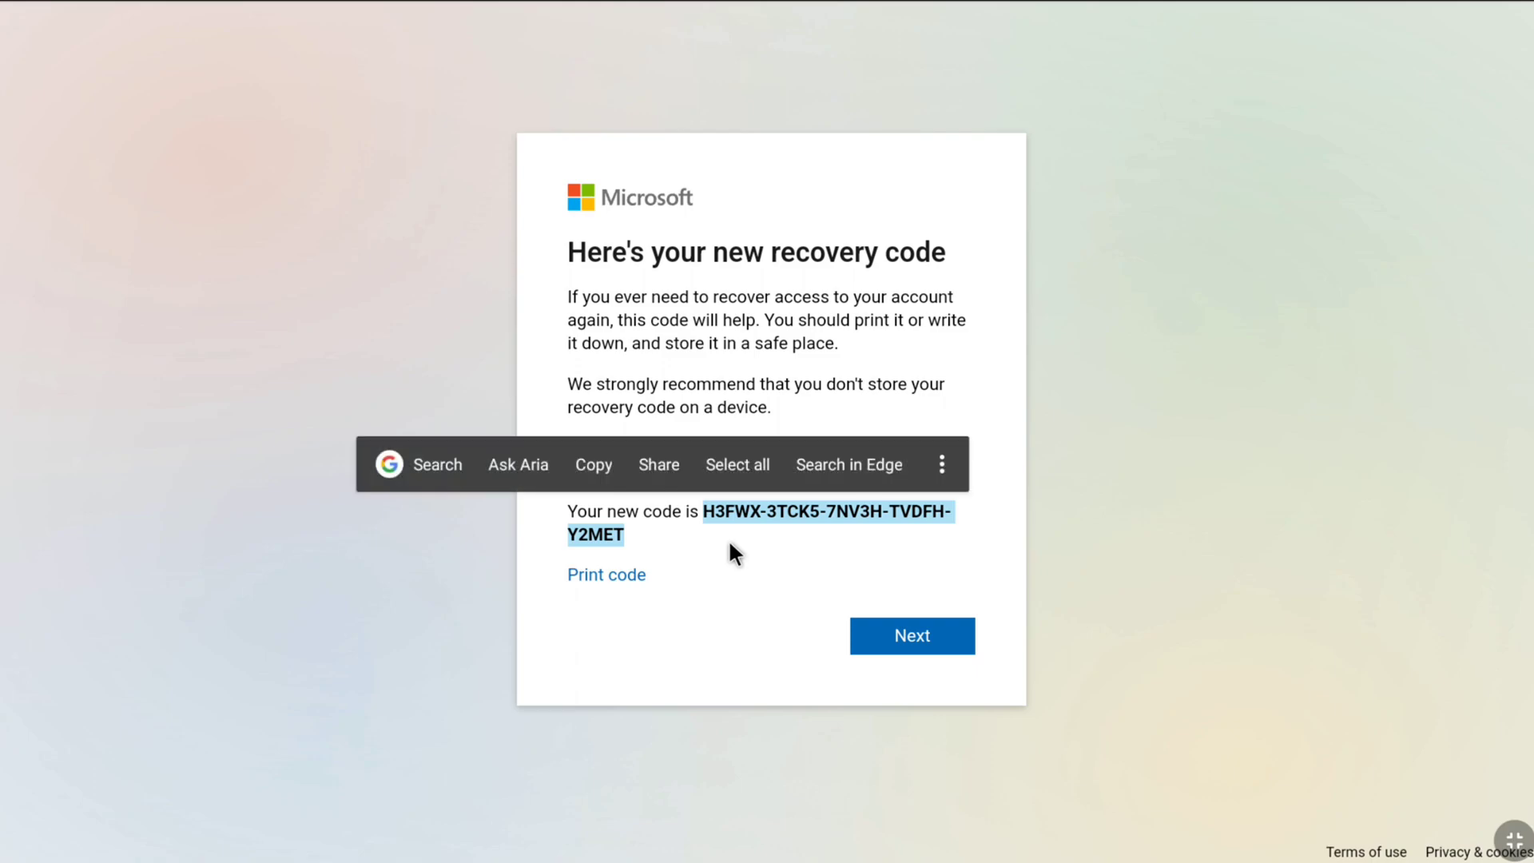
click(605, 481)
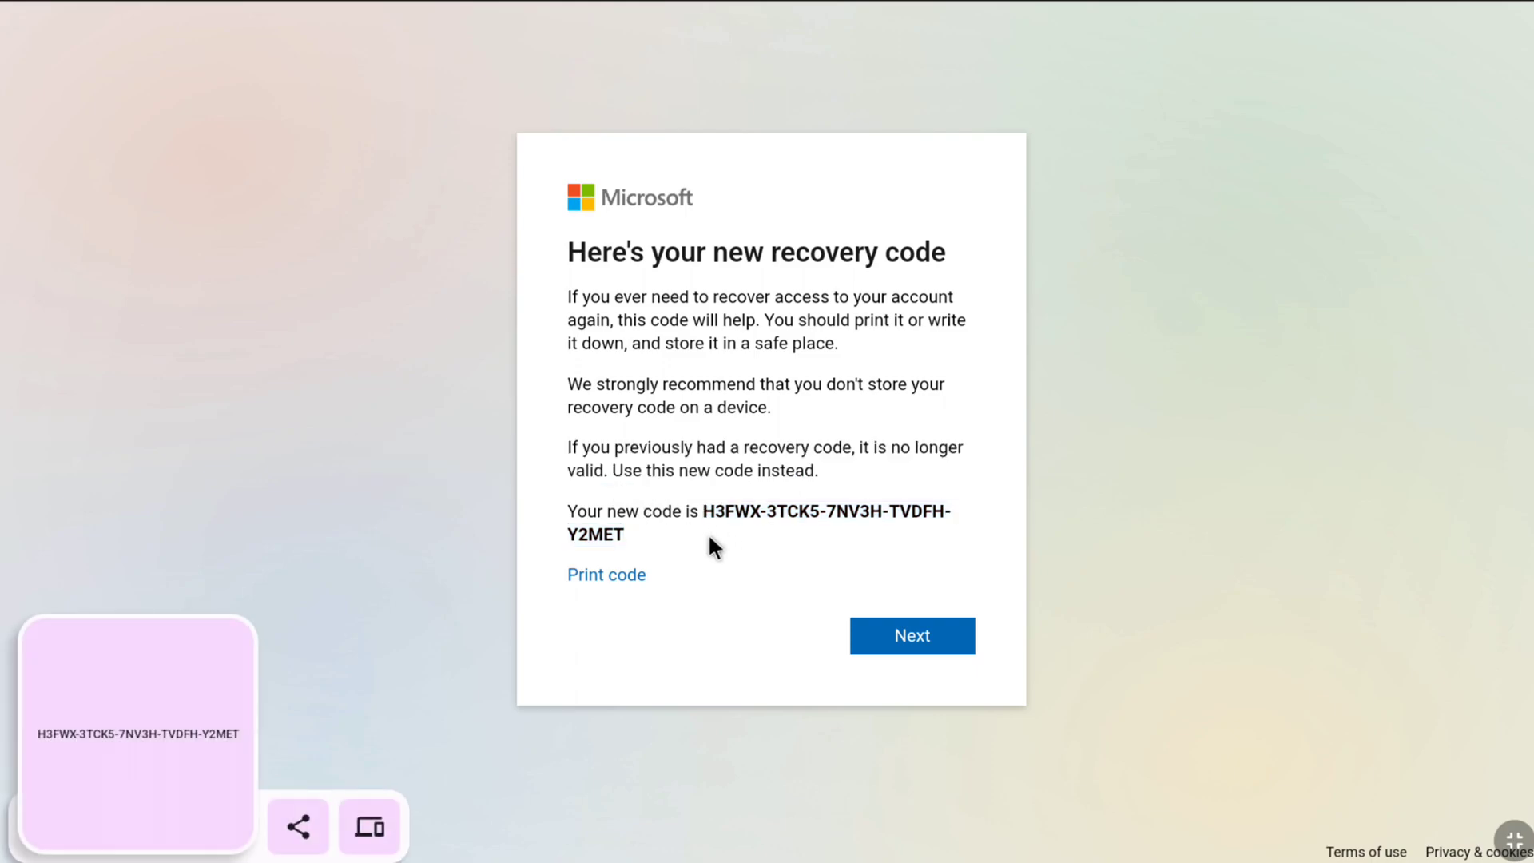
click(913, 637)
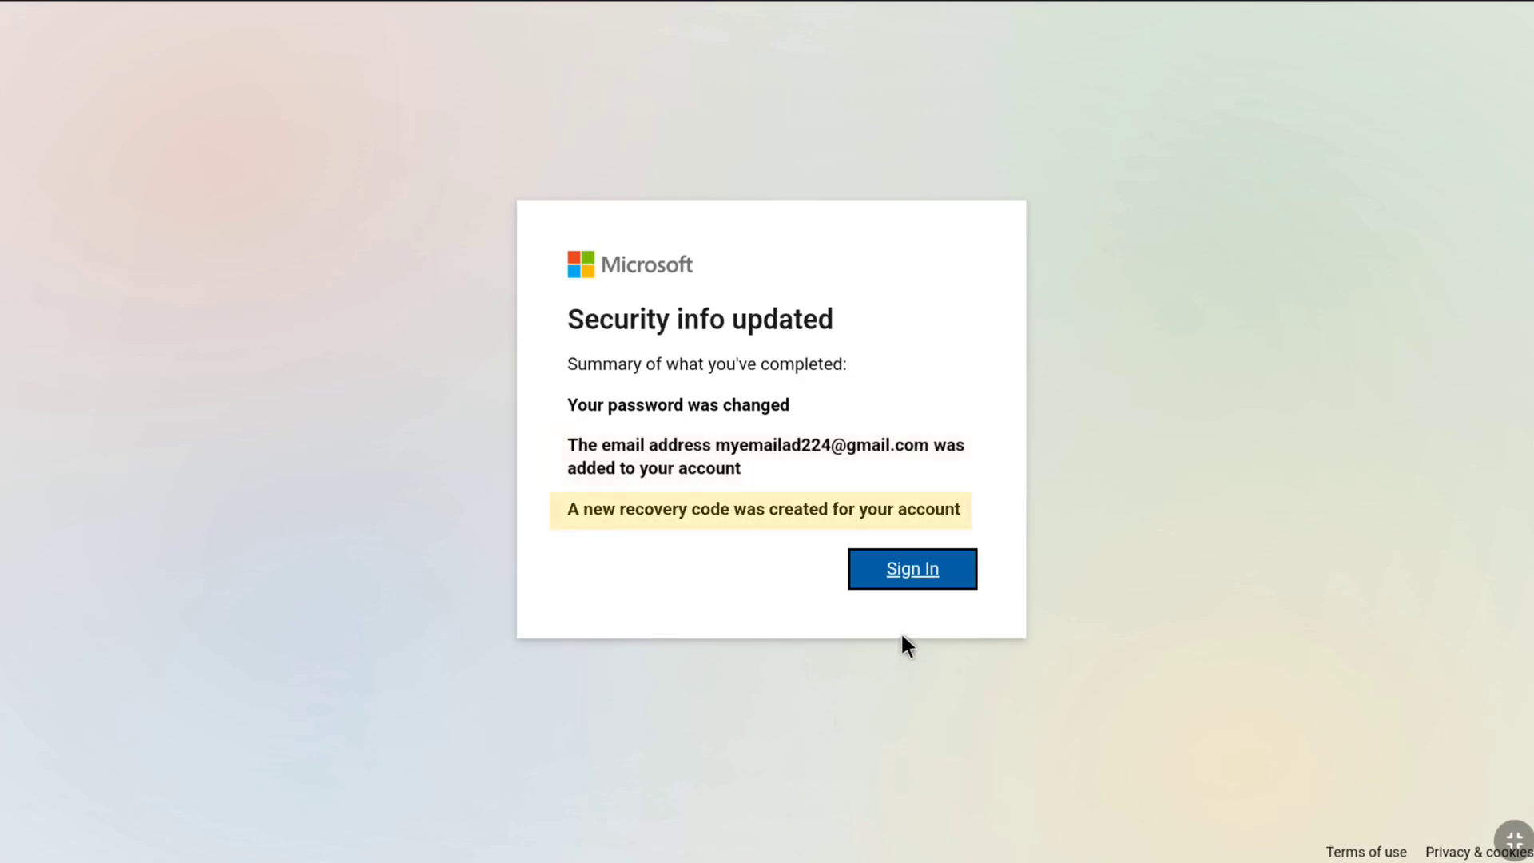
Sign back in with the autofilled account e-mail and the new password.
triple_click(746, 466)
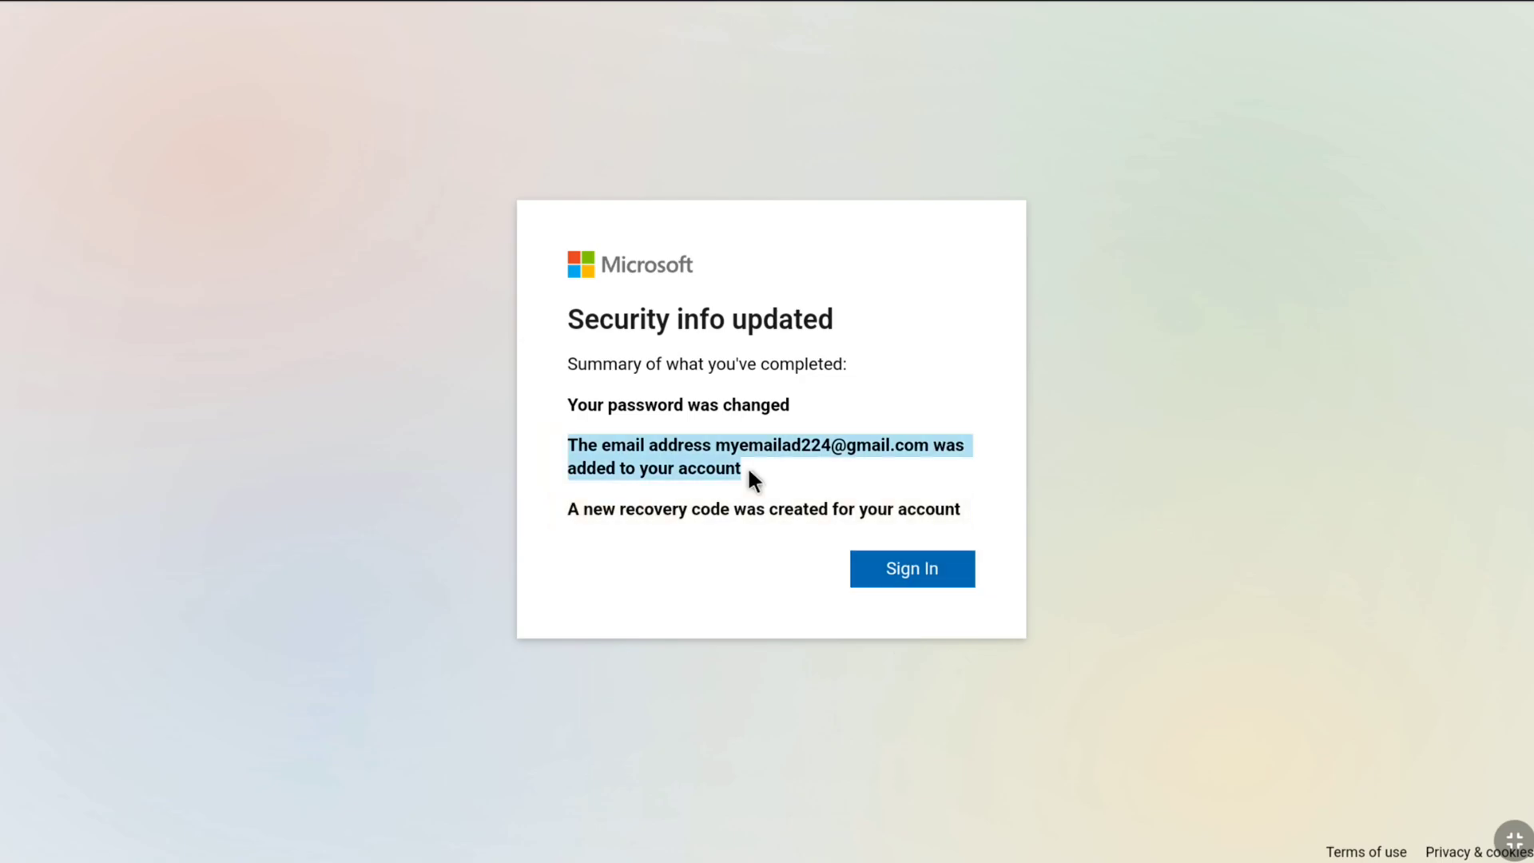
click(921, 579)
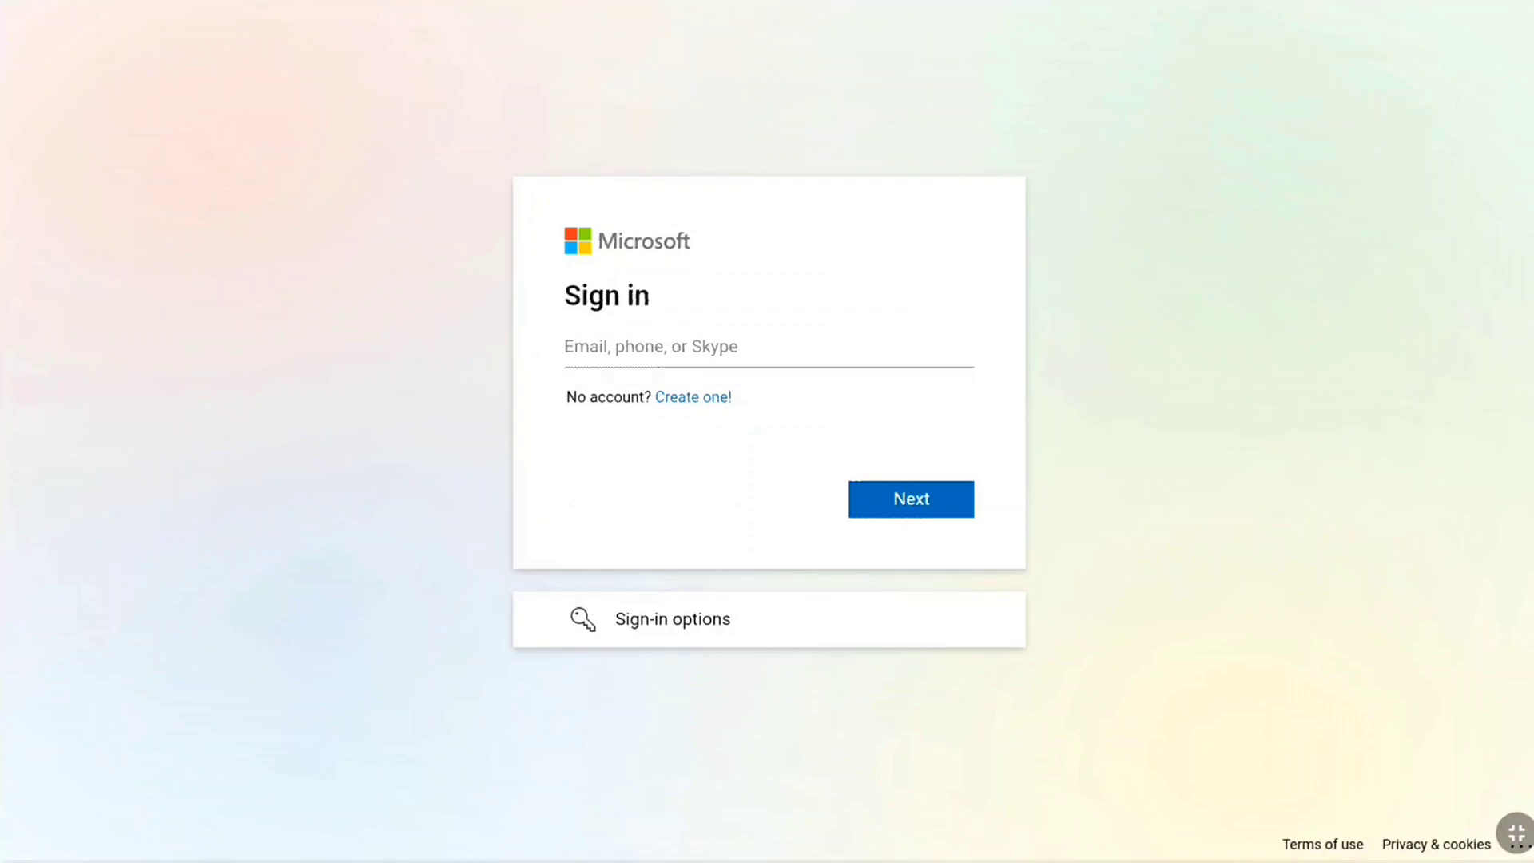
text(h)
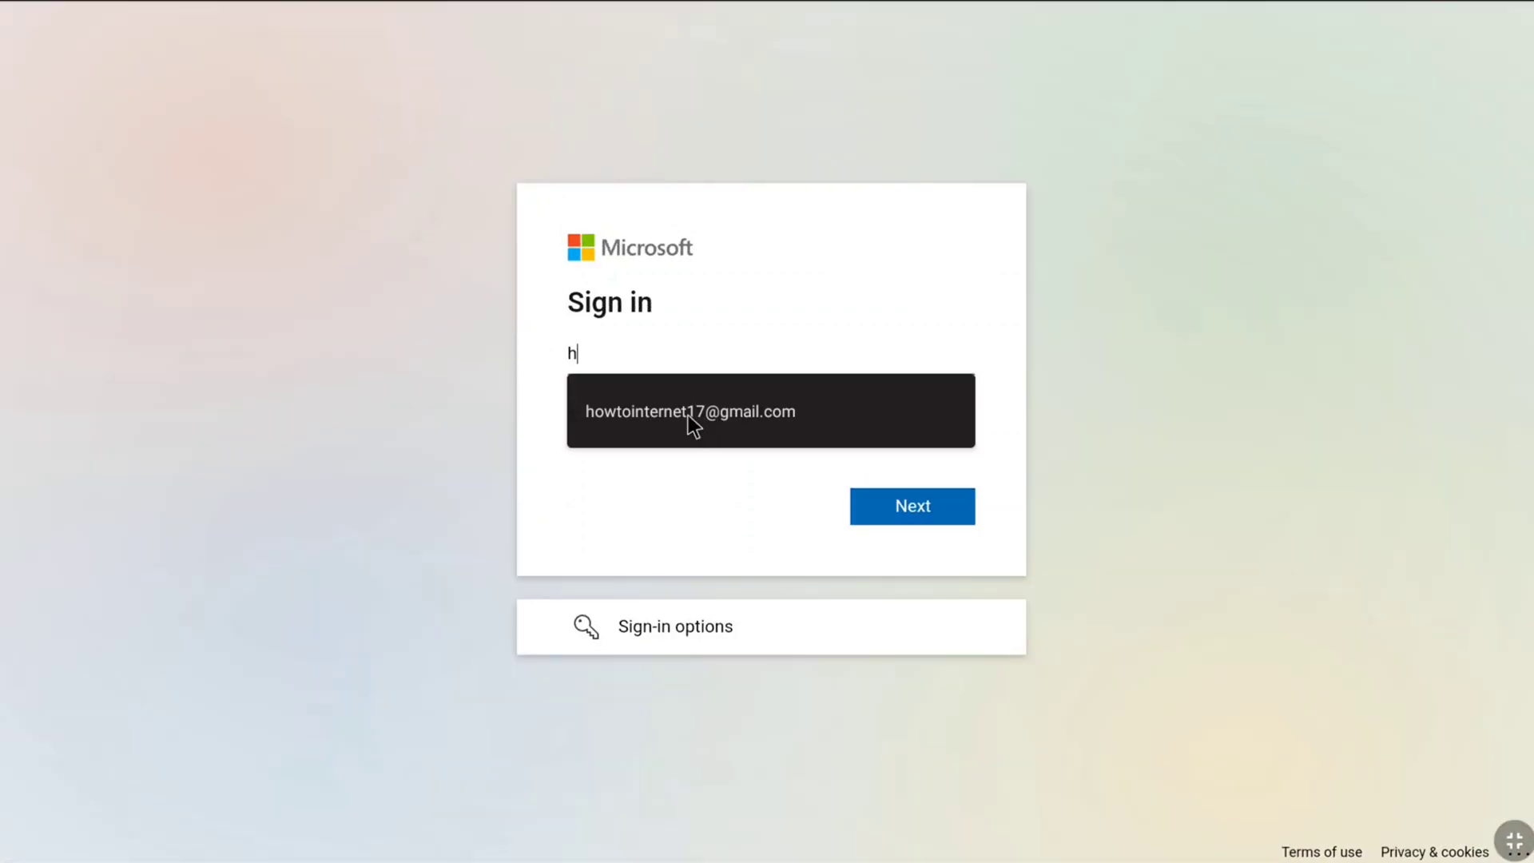
click(685, 405)
click(919, 504)
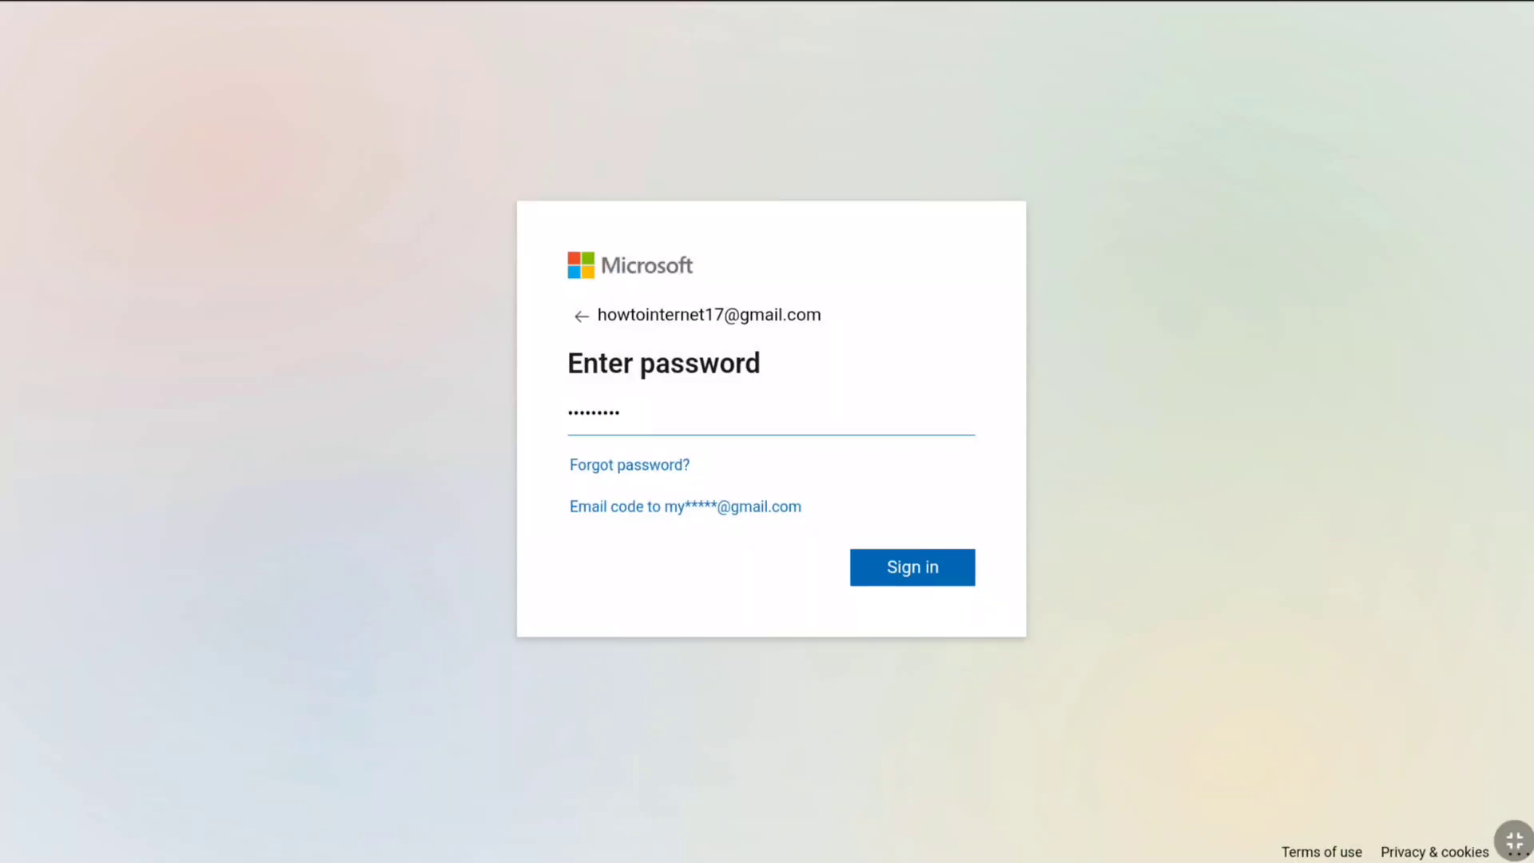
click(888, 581)
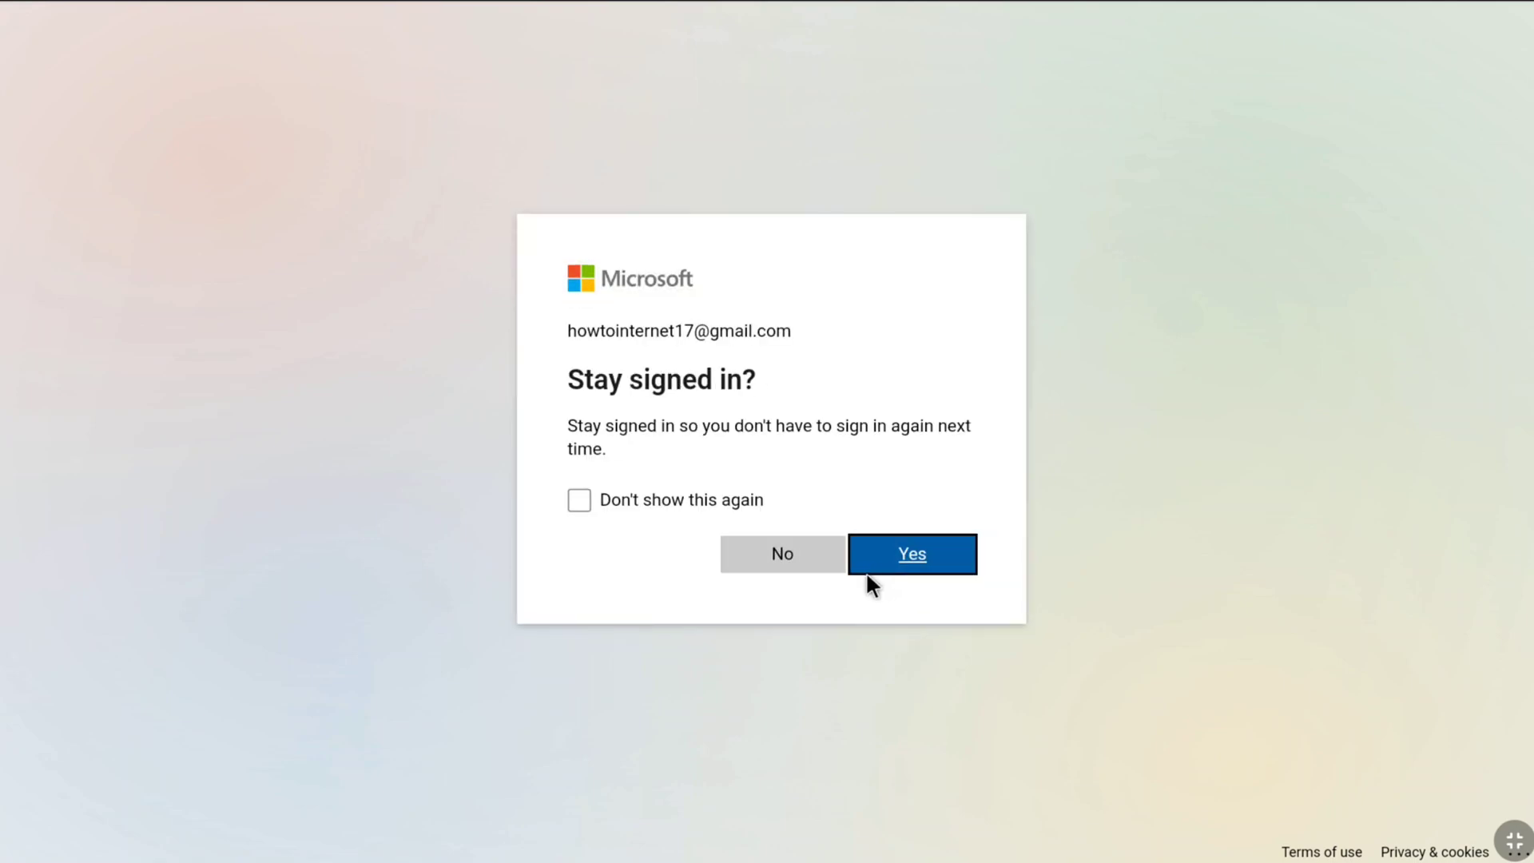
Stay signed in, then open My Microsoft account from the homepage's account icon.
click(897, 568)
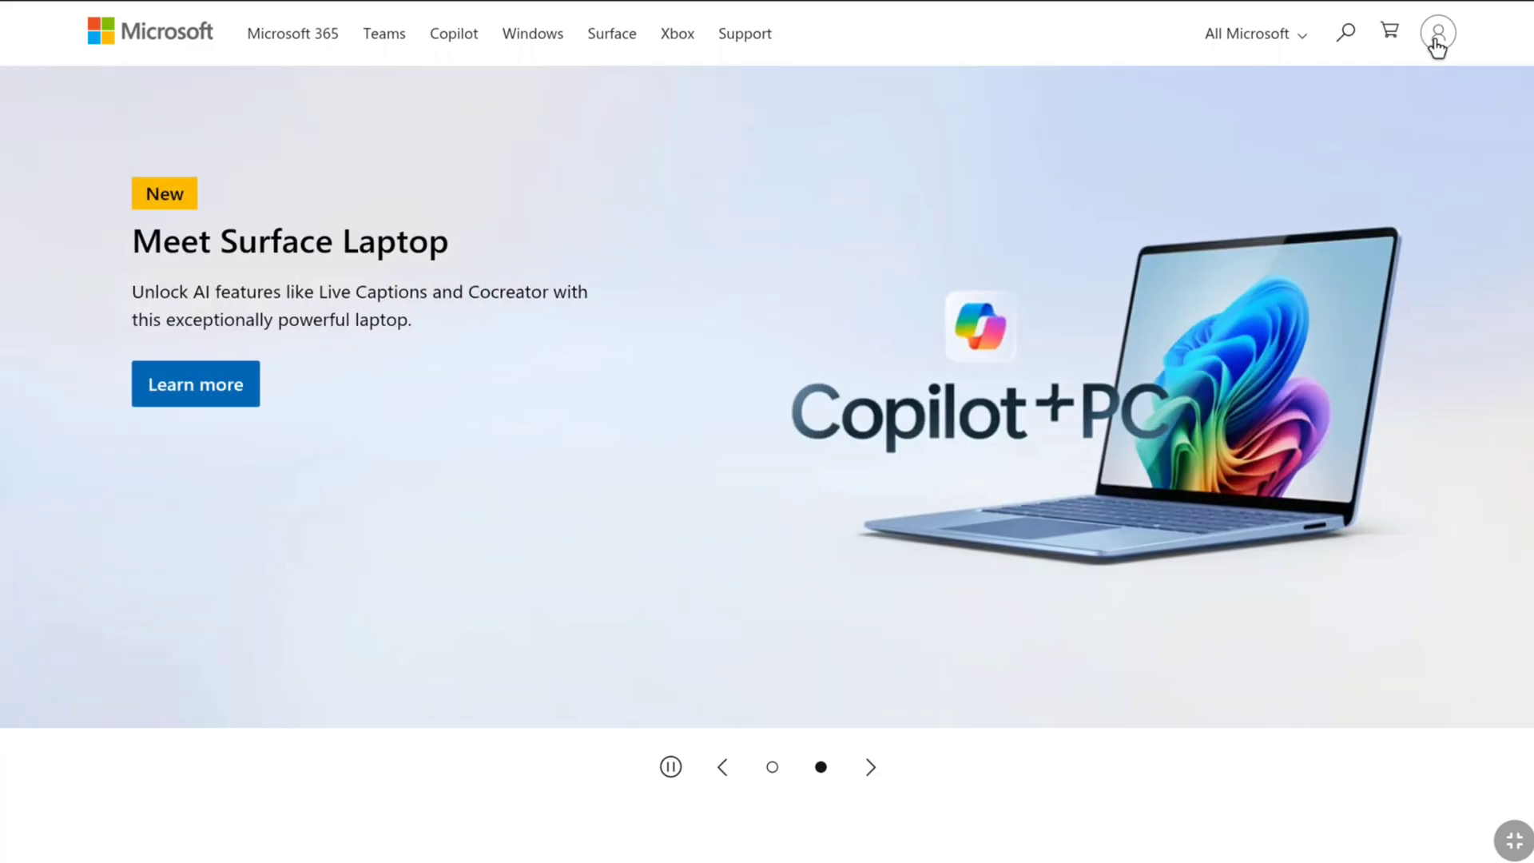
click(1436, 47)
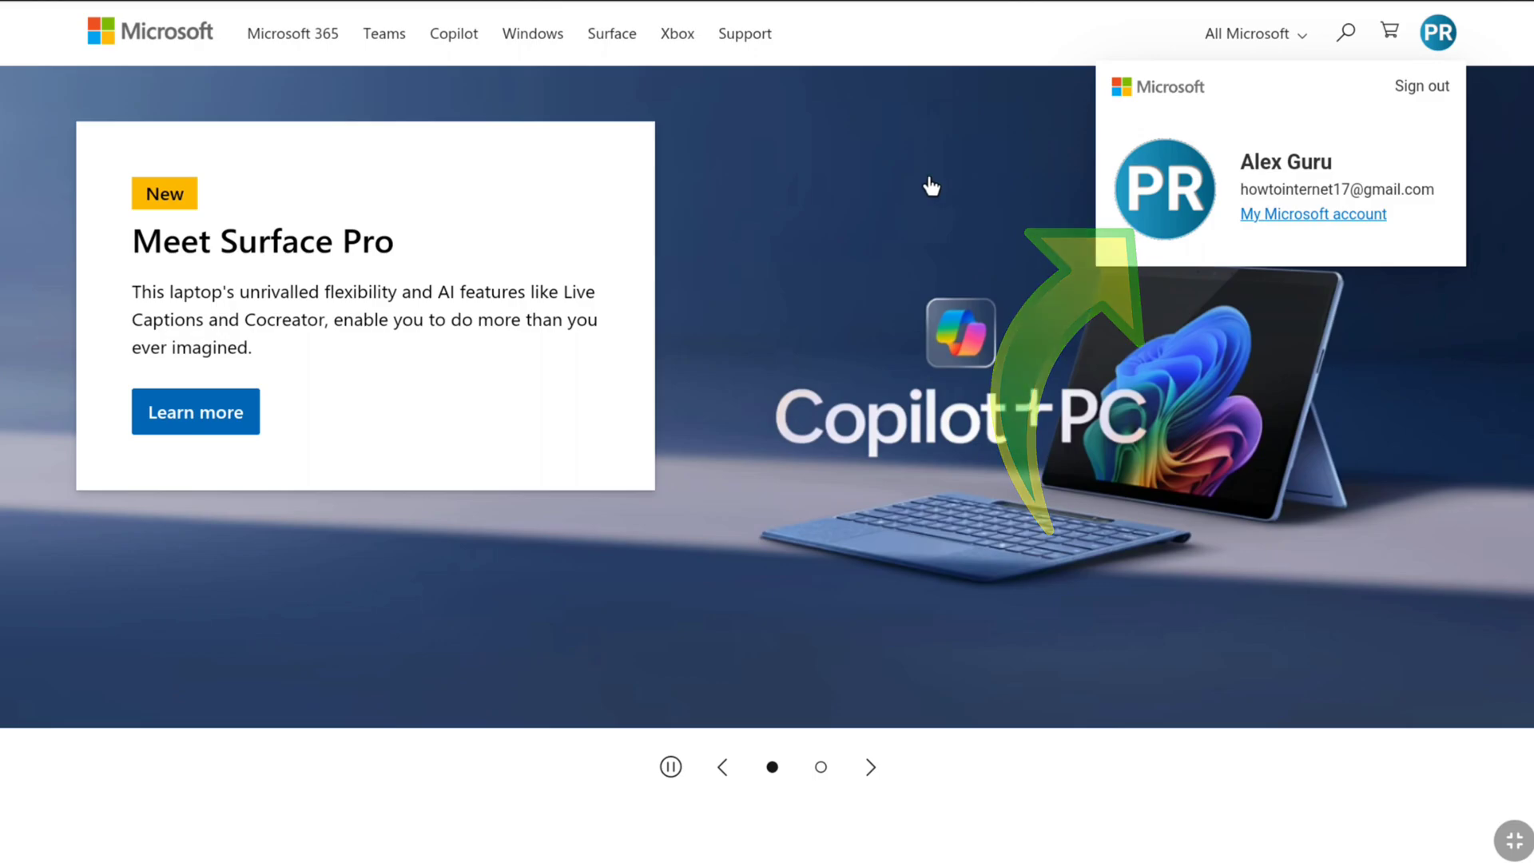
click(1277, 214)
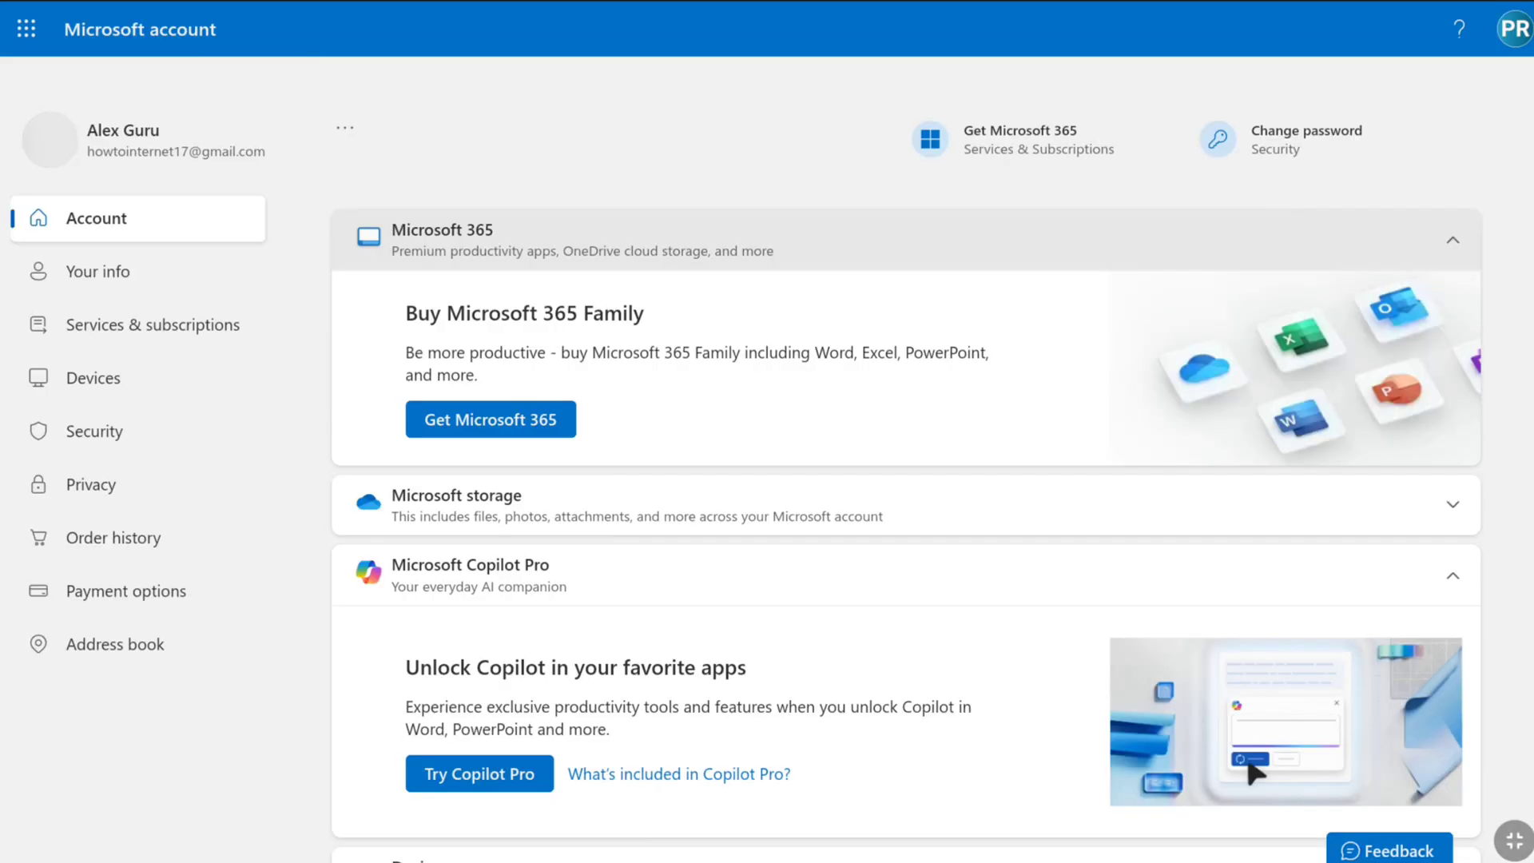